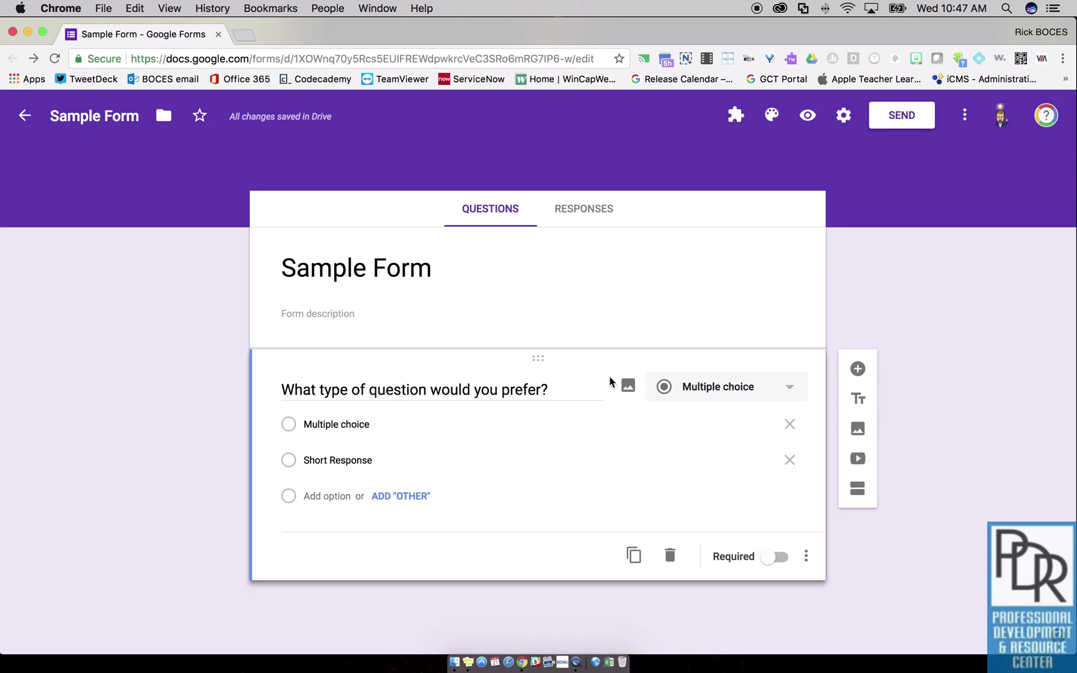
pyautogui.click(749, 394)
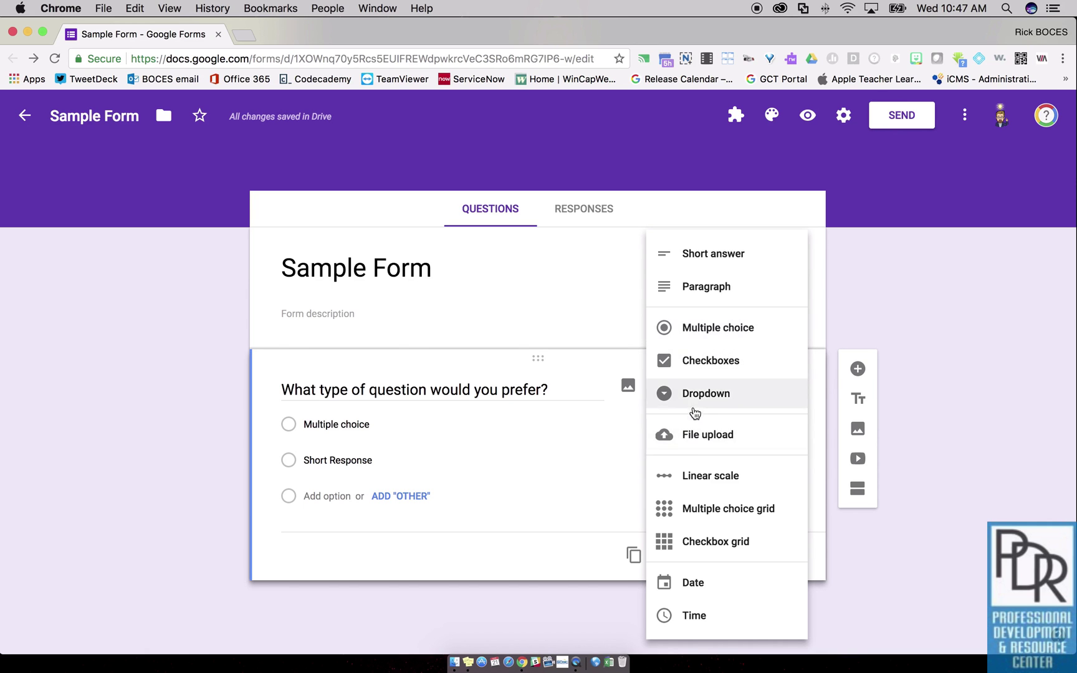
pyautogui.click(156, 404)
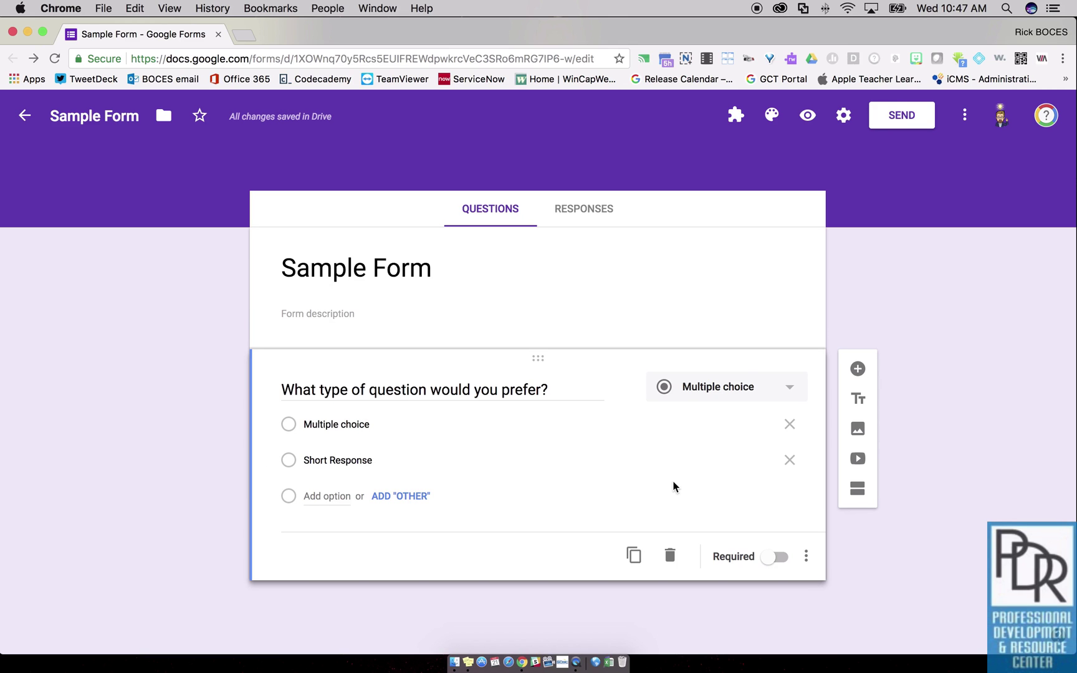
# Add Sections 2 and 3 and title them 'Multiple Choice' and 'Short Reponse'
pyautogui.click(857, 489)
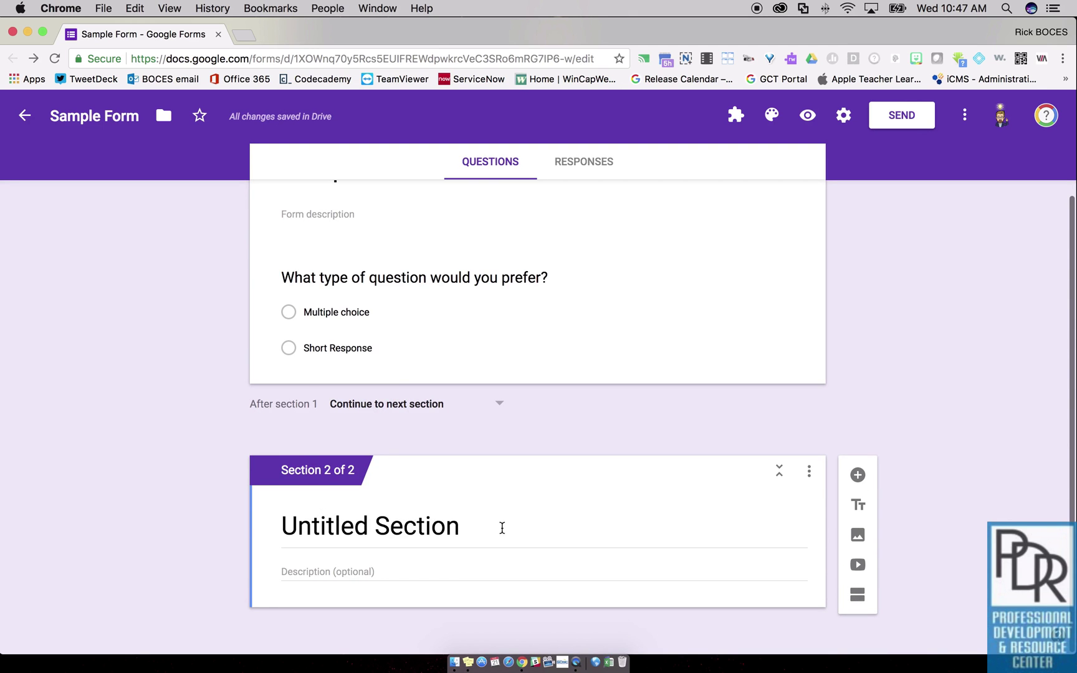
pyautogui.click(855, 594)
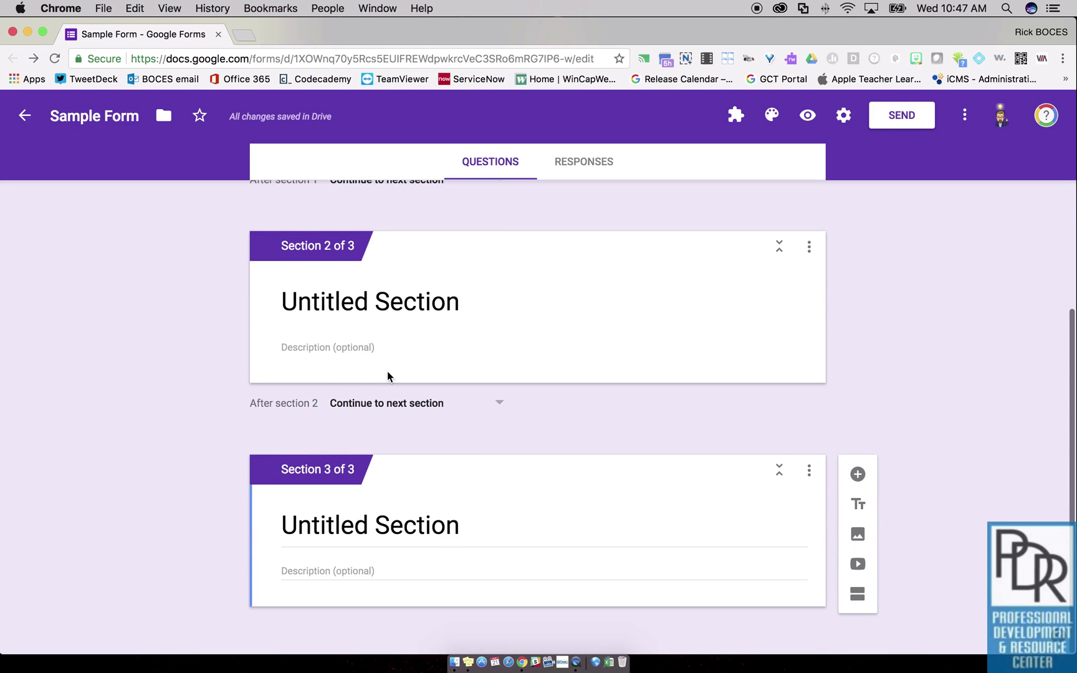
pyautogui.scroll(3, 379, 373)
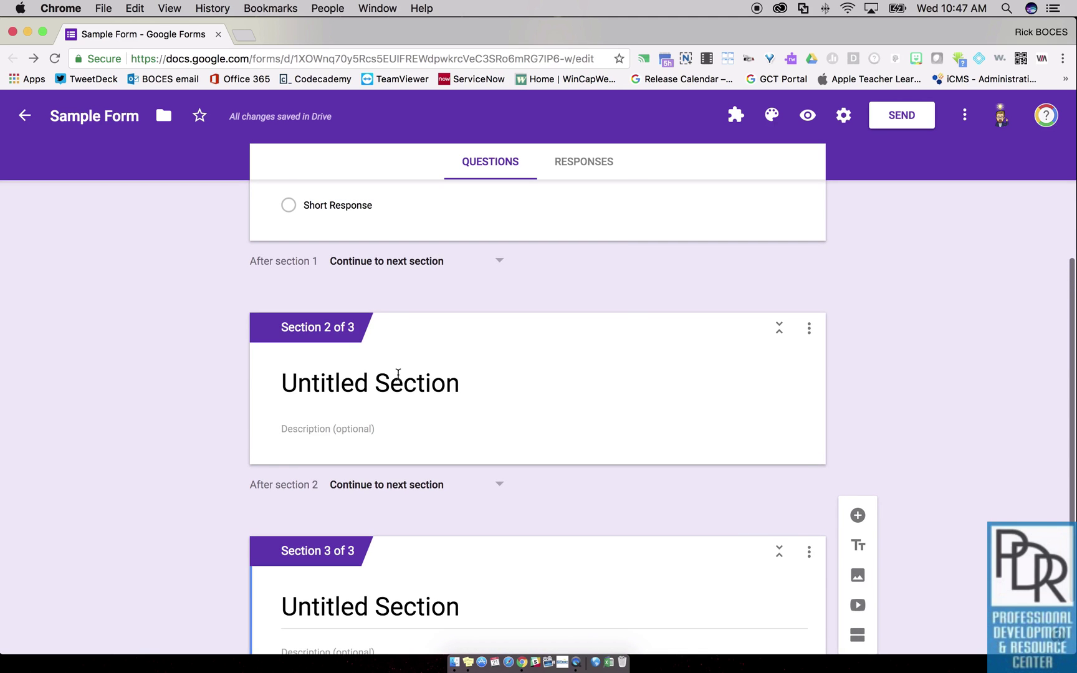
pyautogui.click(400, 378)
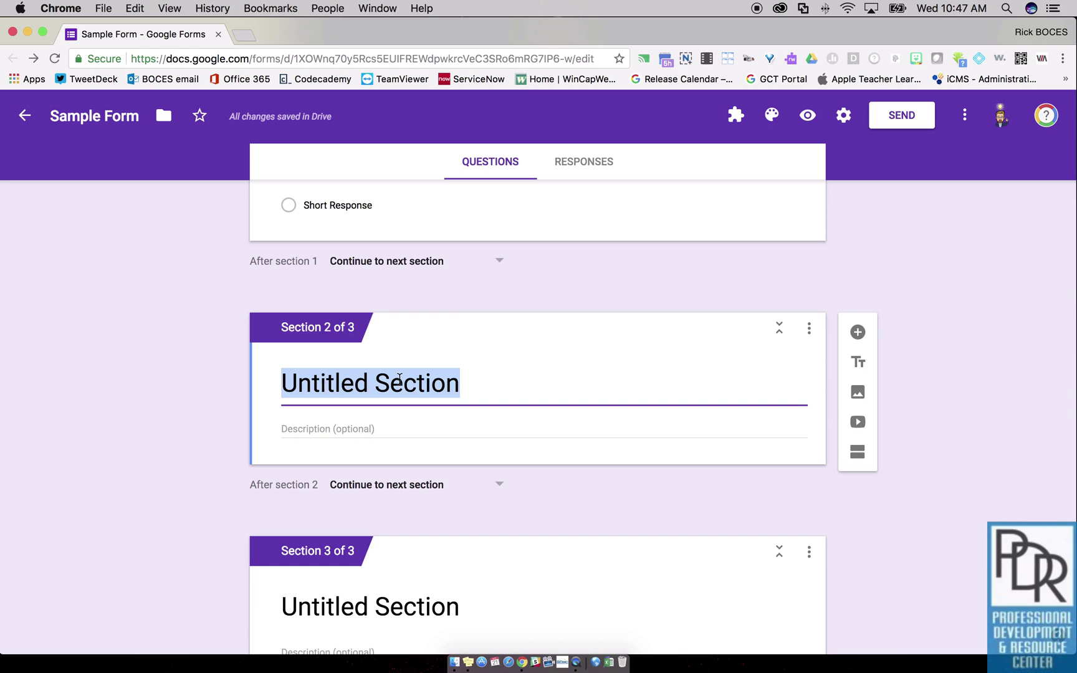
pyautogui.write('Multip')
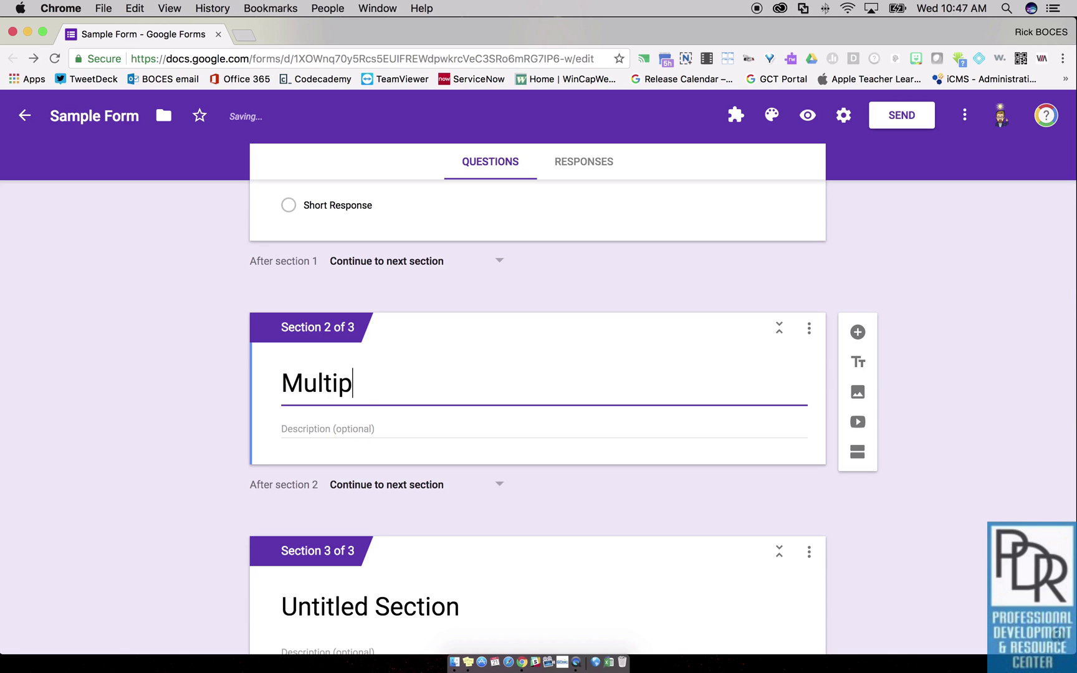
pyautogui.write('le Choice')
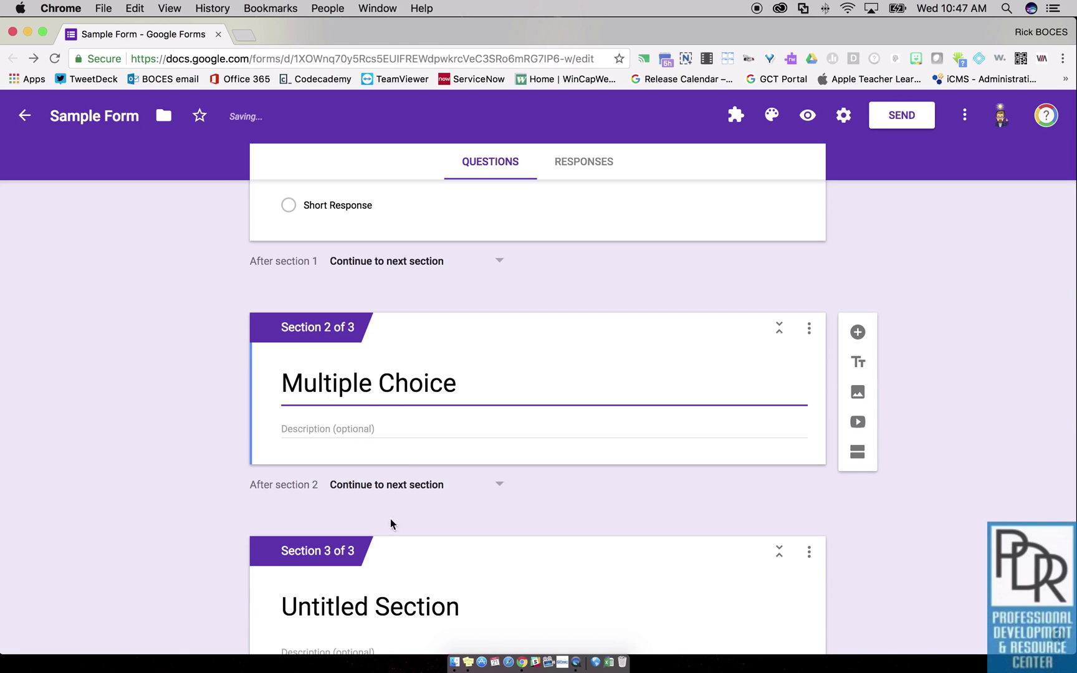
pyautogui.click(404, 597)
pyautogui.write('Sho')
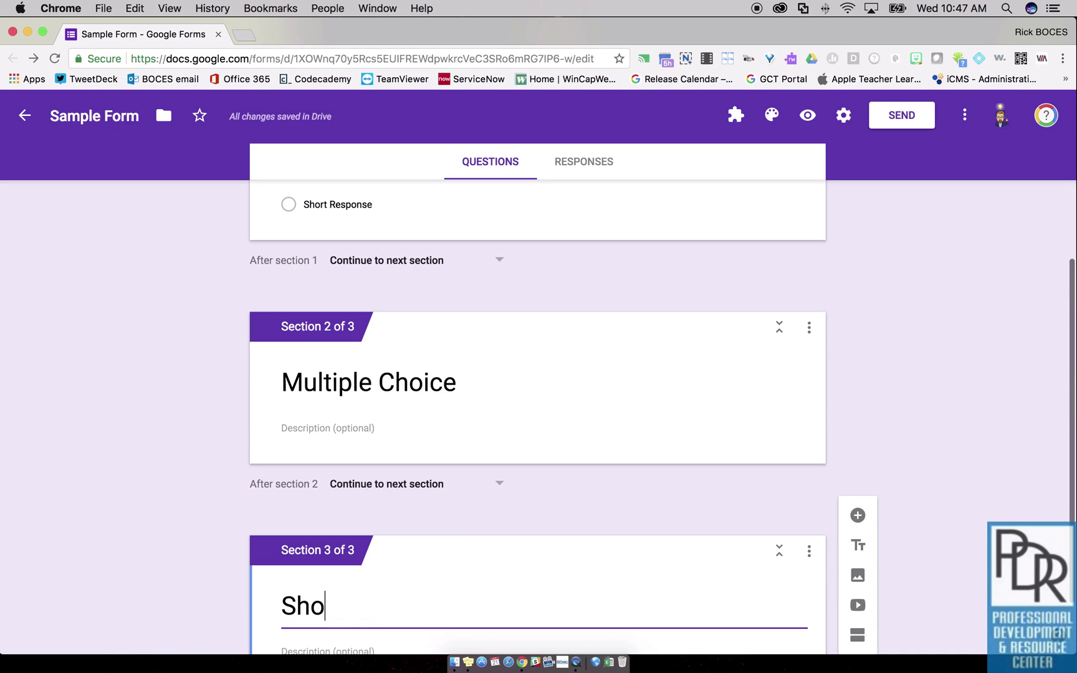
pyautogui.write('rt Reponse')
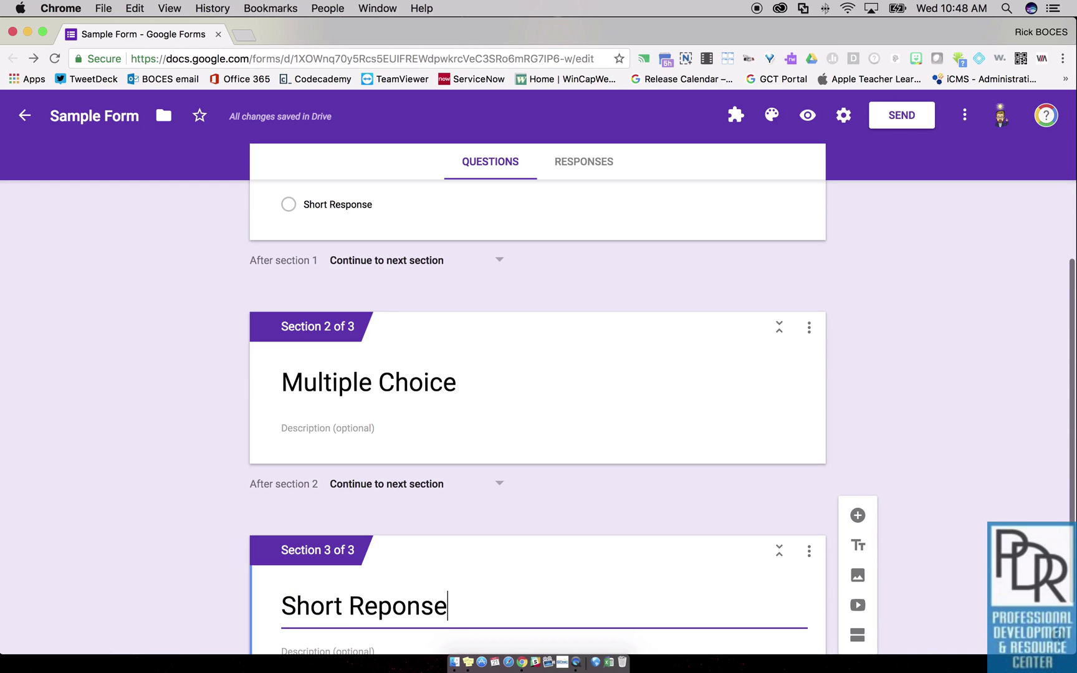
pyautogui.click(149, 554)
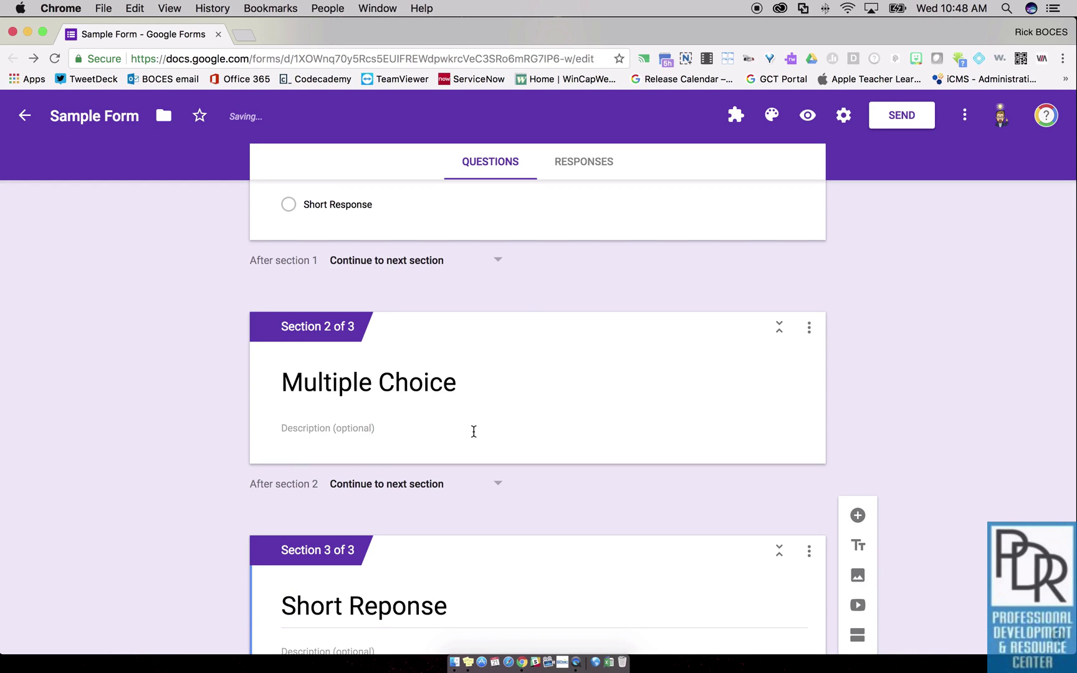
# In the Multiple Choice section, add a question '23rfdqf' with a second answer option
pyautogui.click(539, 370)
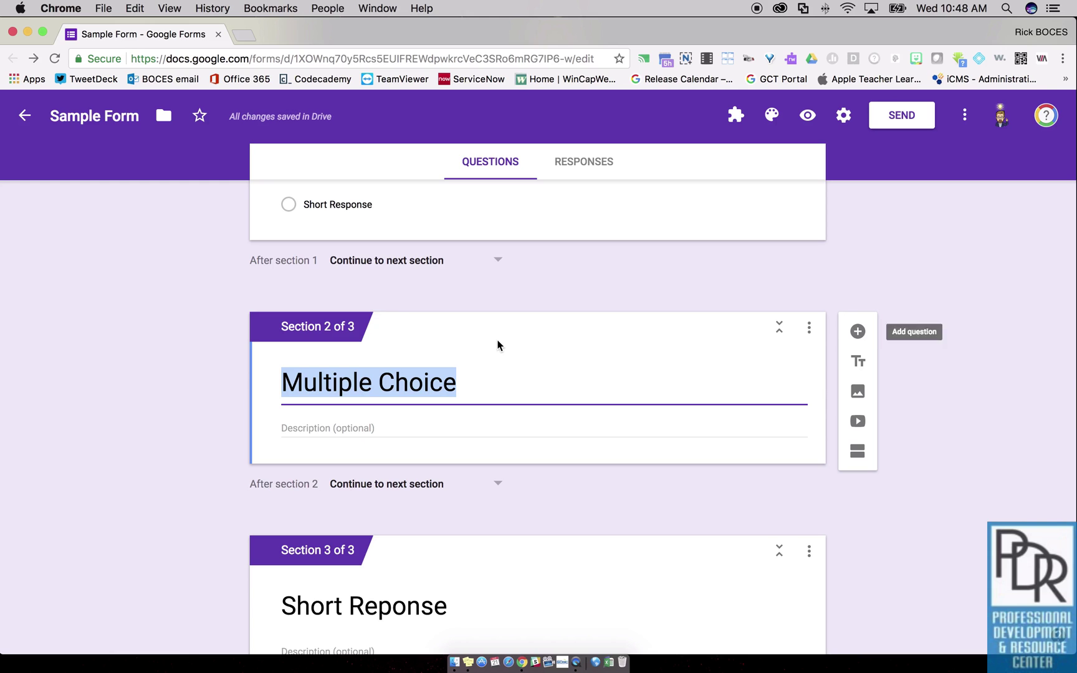
pyautogui.click(858, 333)
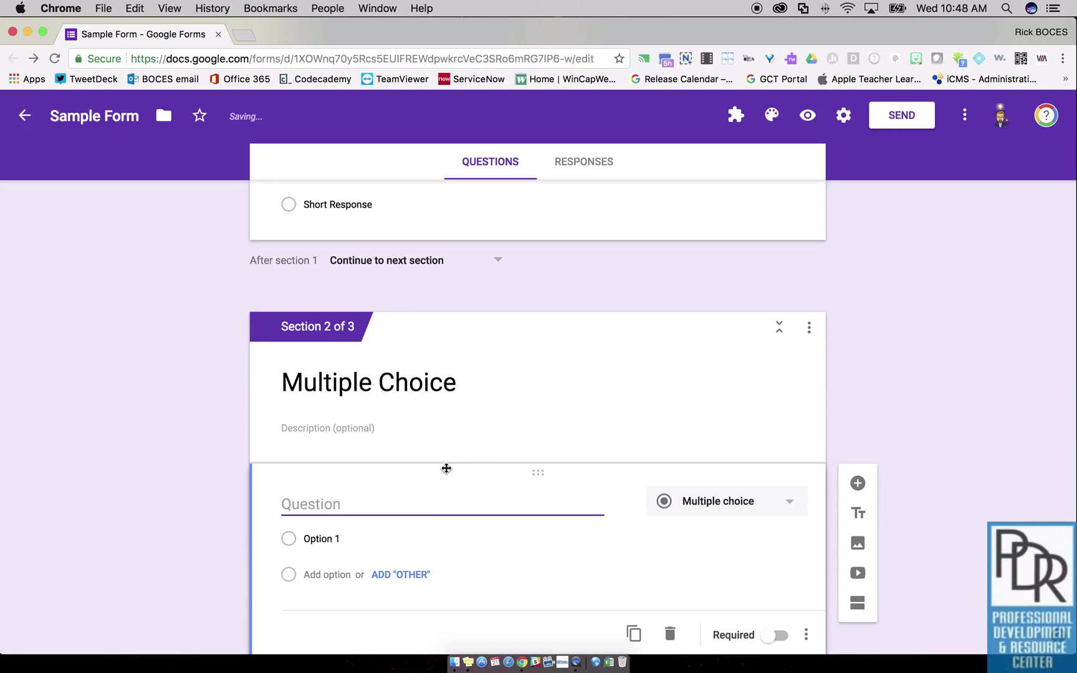
pyautogui.write('23rfdqf')
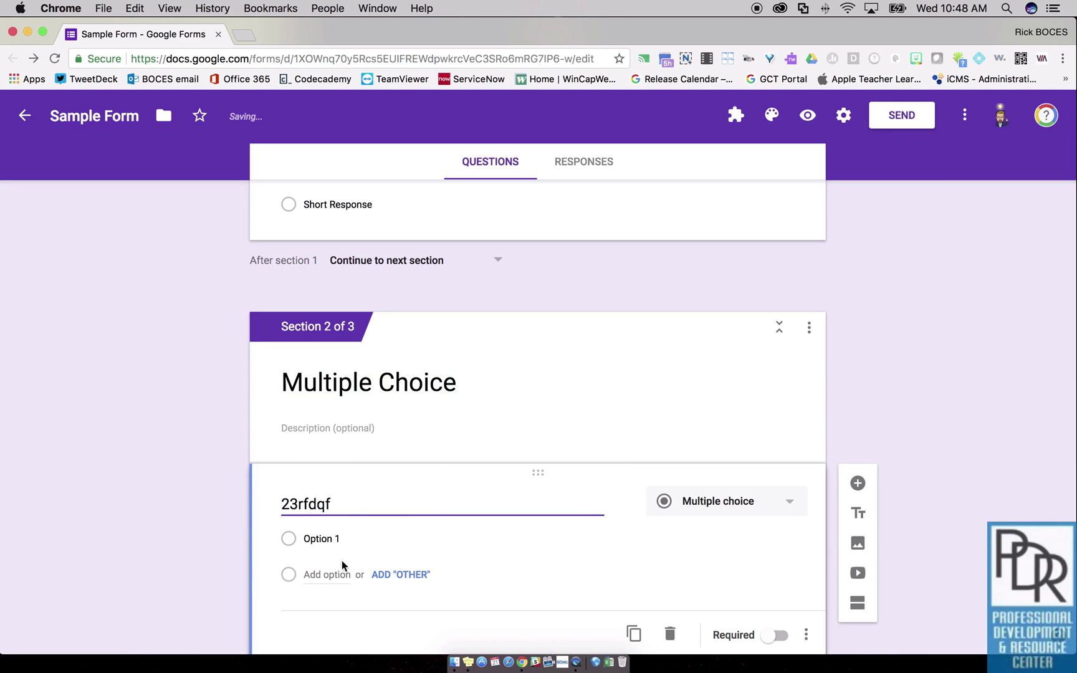
pyautogui.click(328, 574)
# Add a Paragraph question 'dfgtr4tefg' to the Short Reponse section
pyautogui.scroll(-3, 471, 560)
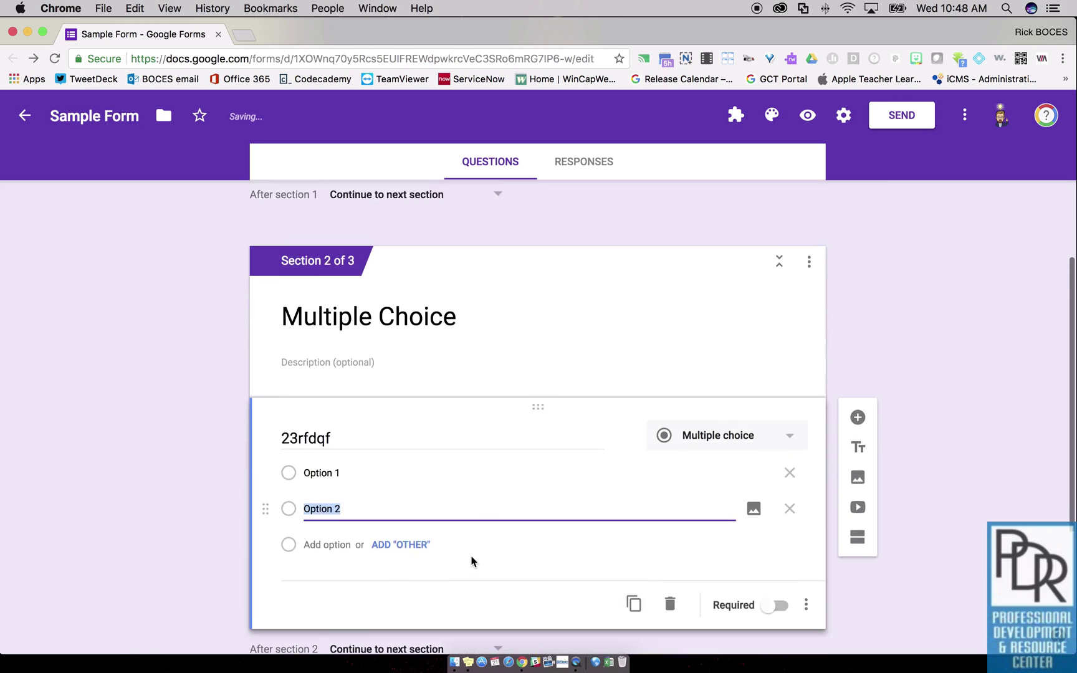
pyautogui.scroll(-5, 471, 561)
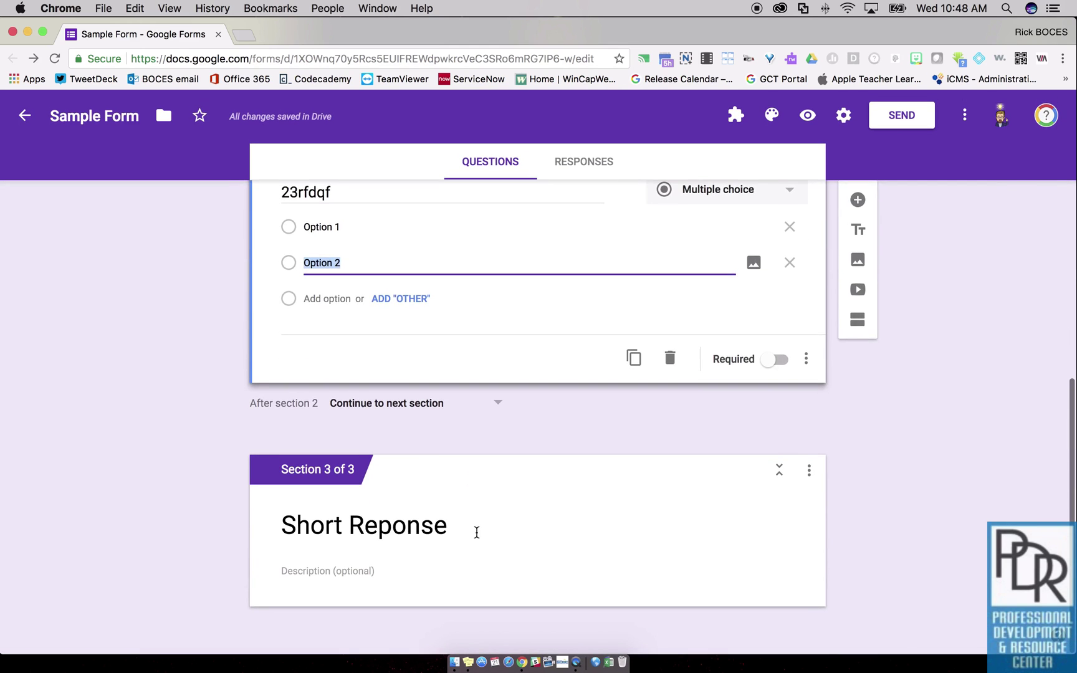
pyautogui.click(477, 533)
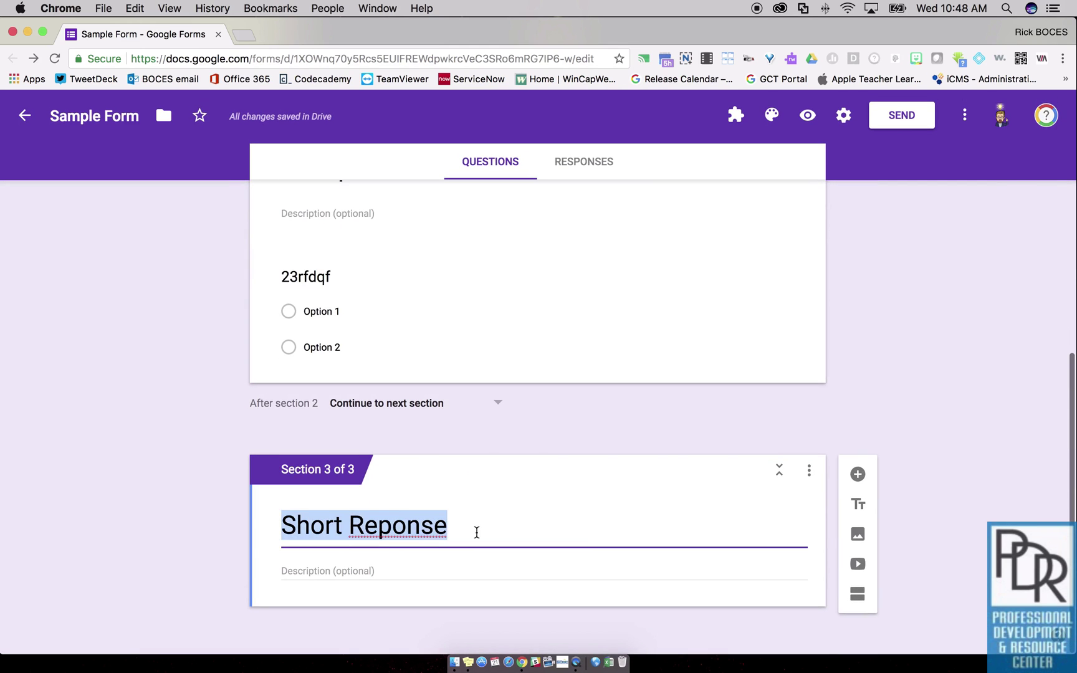
pyautogui.click(859, 480)
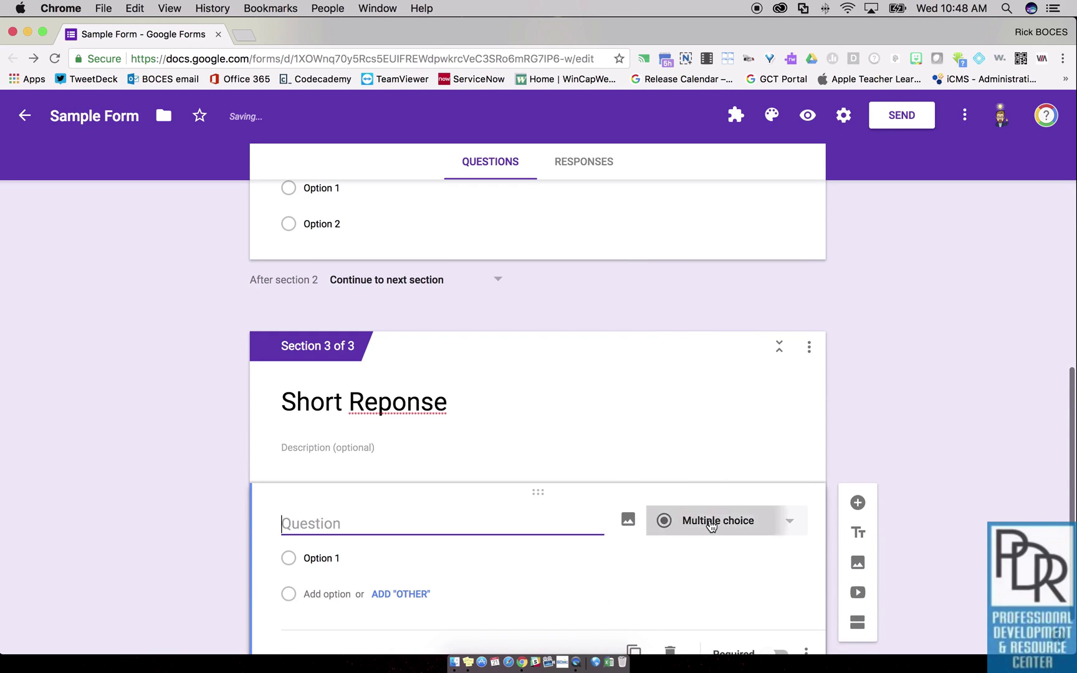
pyautogui.click(709, 524)
pyautogui.click(701, 287)
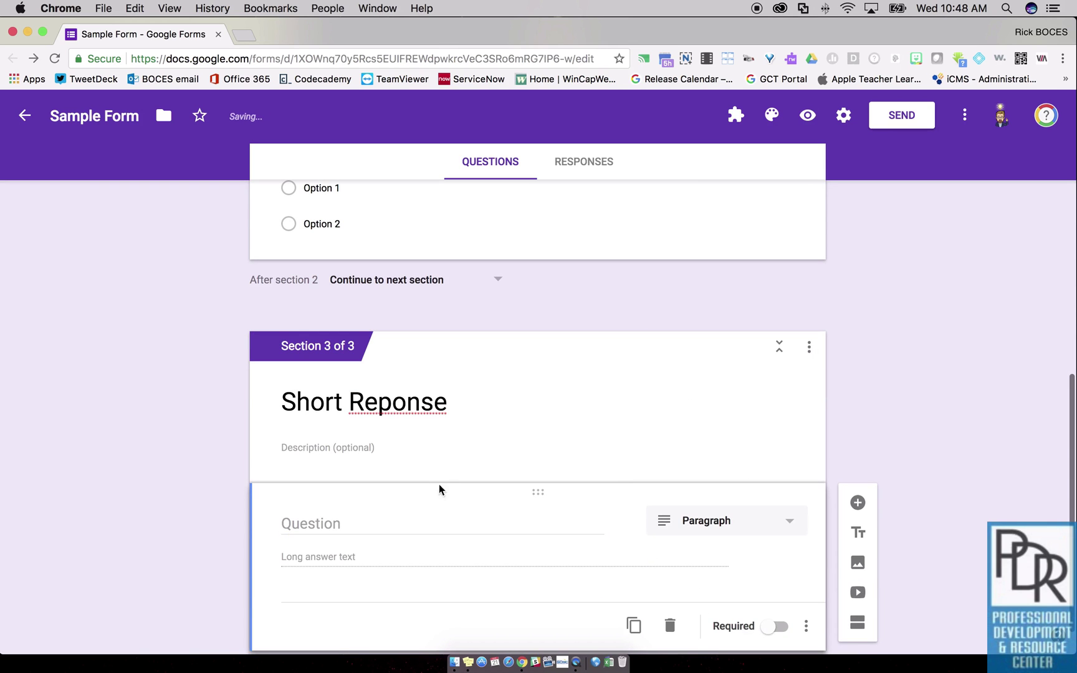
pyautogui.click(431, 517)
pyautogui.write('dfgtr4tefg')
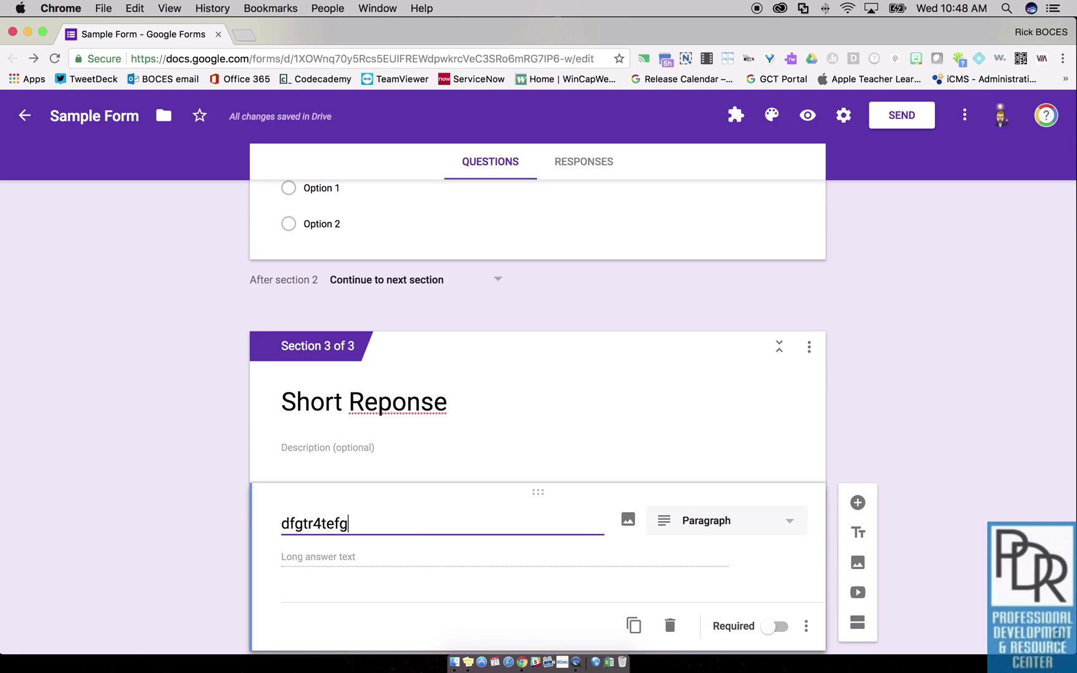
pyautogui.click(239, 512)
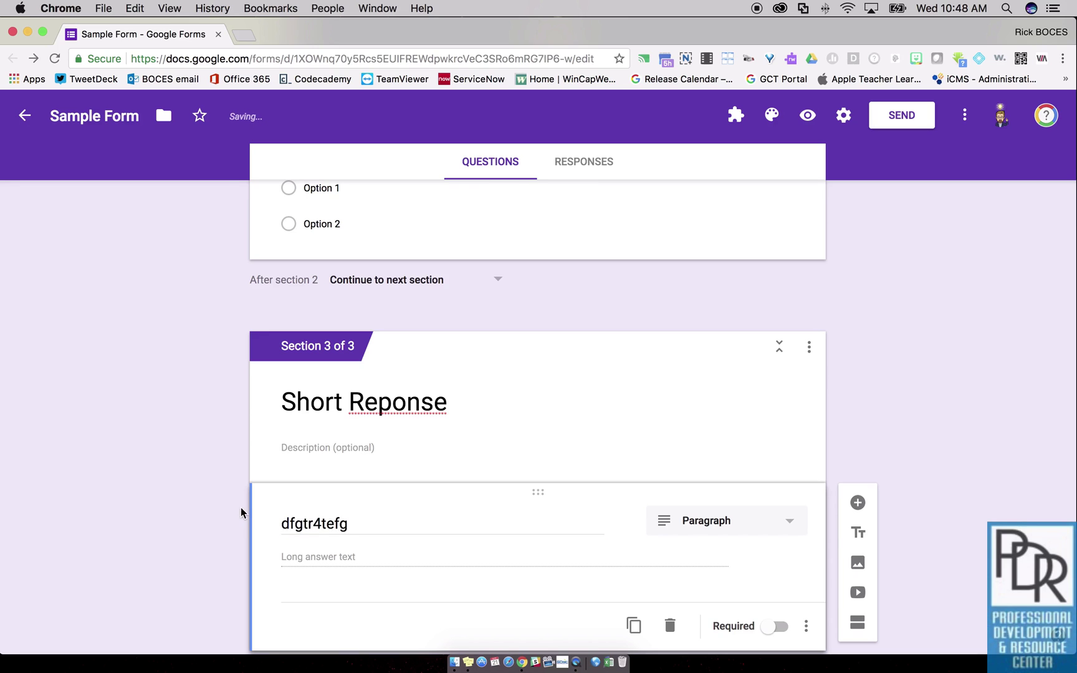
# Correct the third section's title spelling to 'Short Response'
pyautogui.click(379, 410)
pyautogui.click(379, 416)
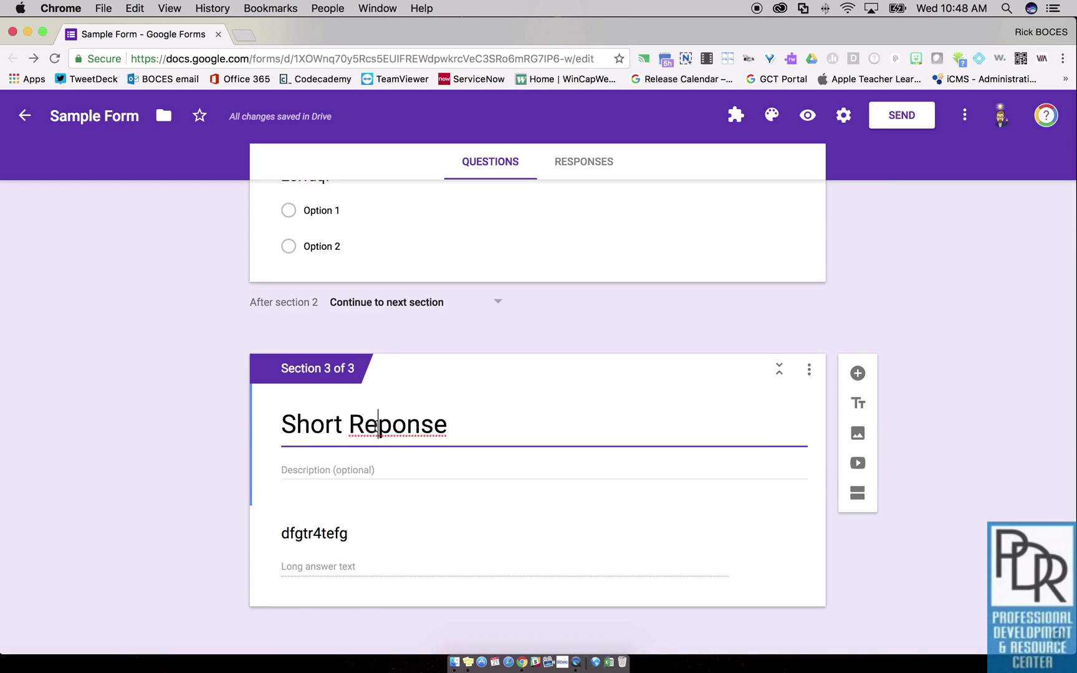
pyautogui.write('s')
pyautogui.click(186, 438)
pyautogui.scroll(5, 222, 409)
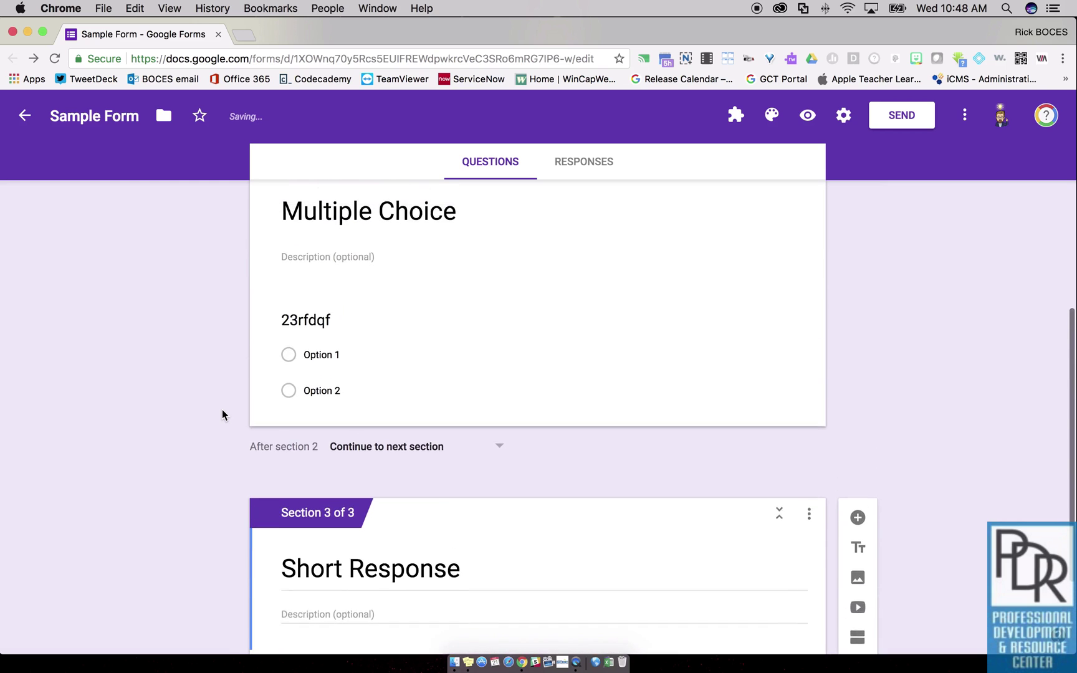
pyautogui.scroll(2, 222, 414)
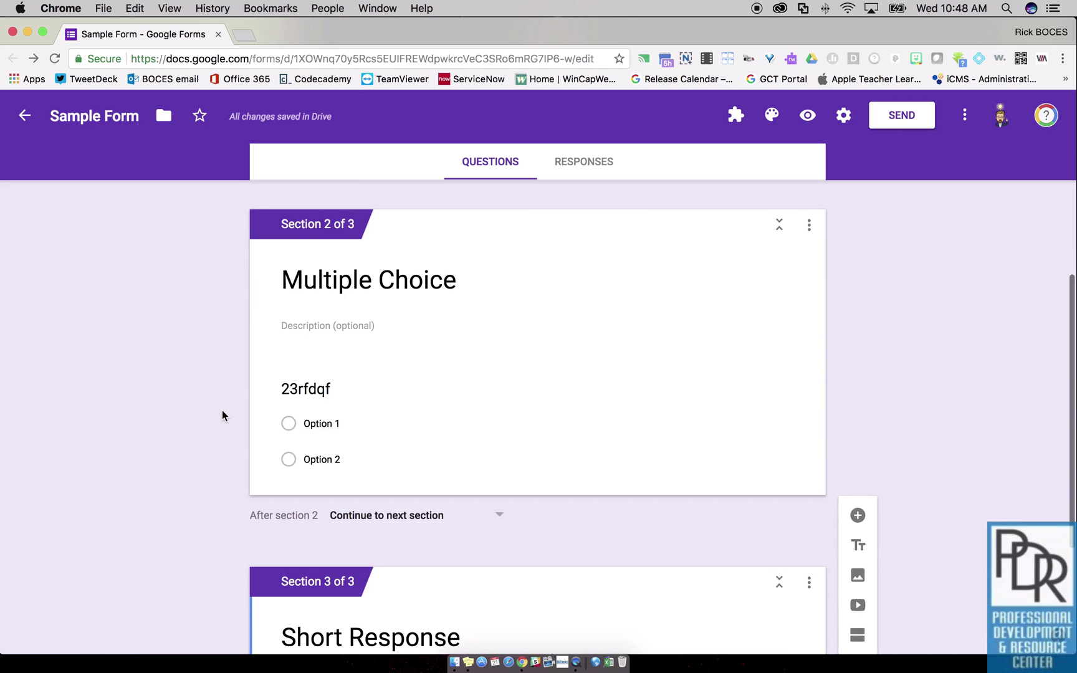
pyautogui.scroll(2, 221, 415)
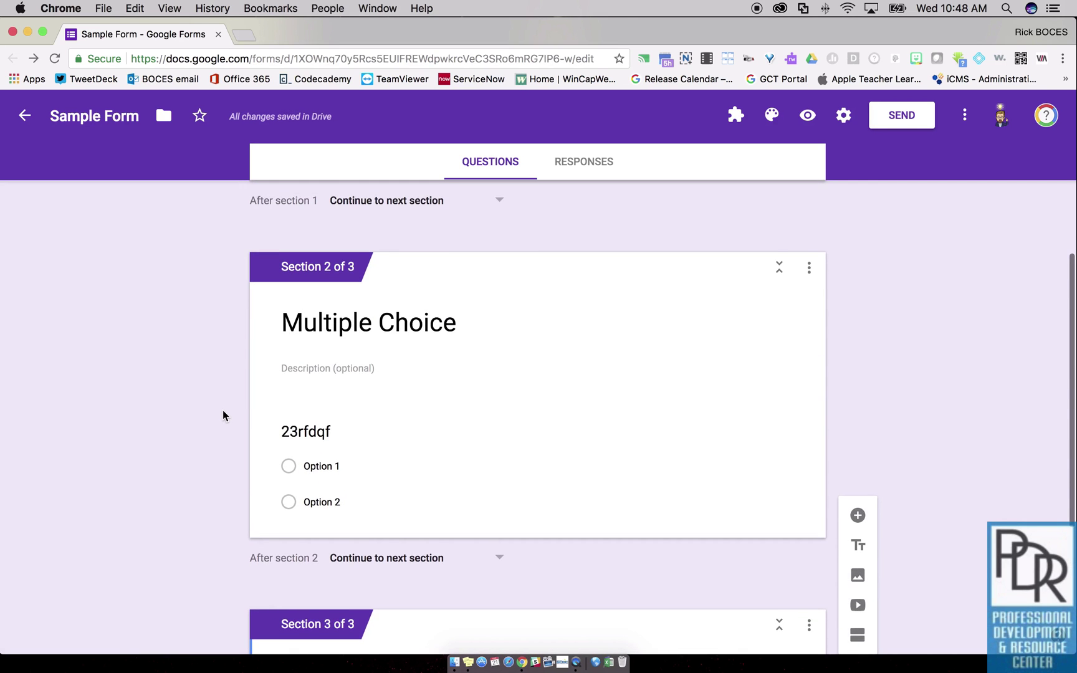
# Return to the top and select the 'What type of question would you prefer?' question card
pyautogui.scroll(10, 222, 416)
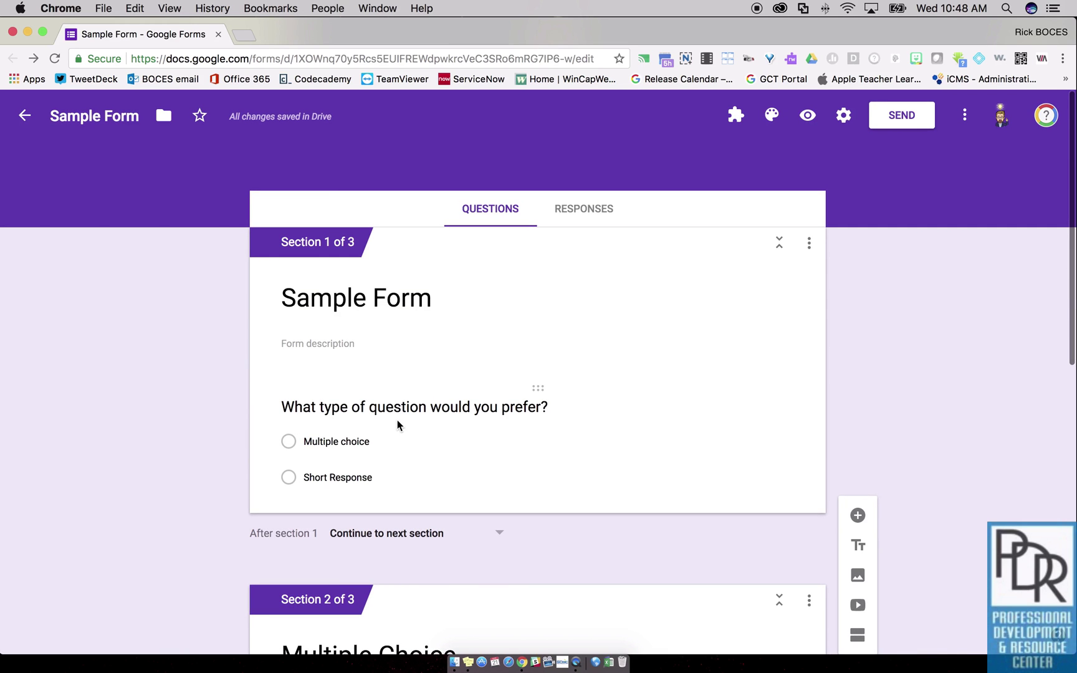
pyautogui.click(398, 426)
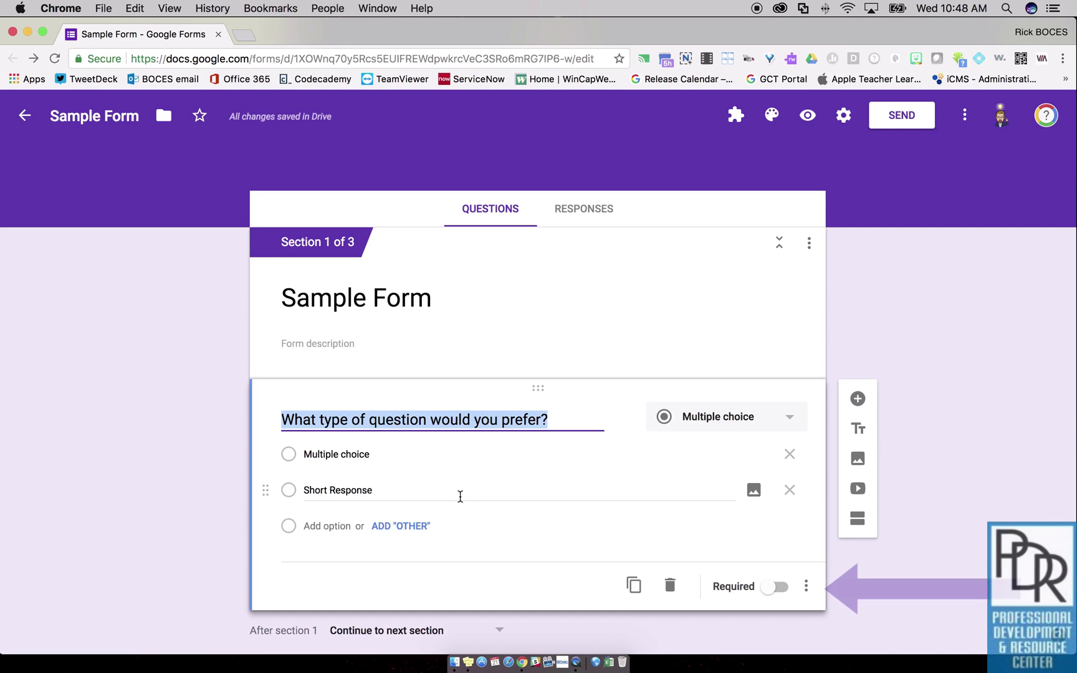
# Enable Go to section based on answer: Multiple choice to section 2, Short Response to section 3
pyautogui.click(806, 587)
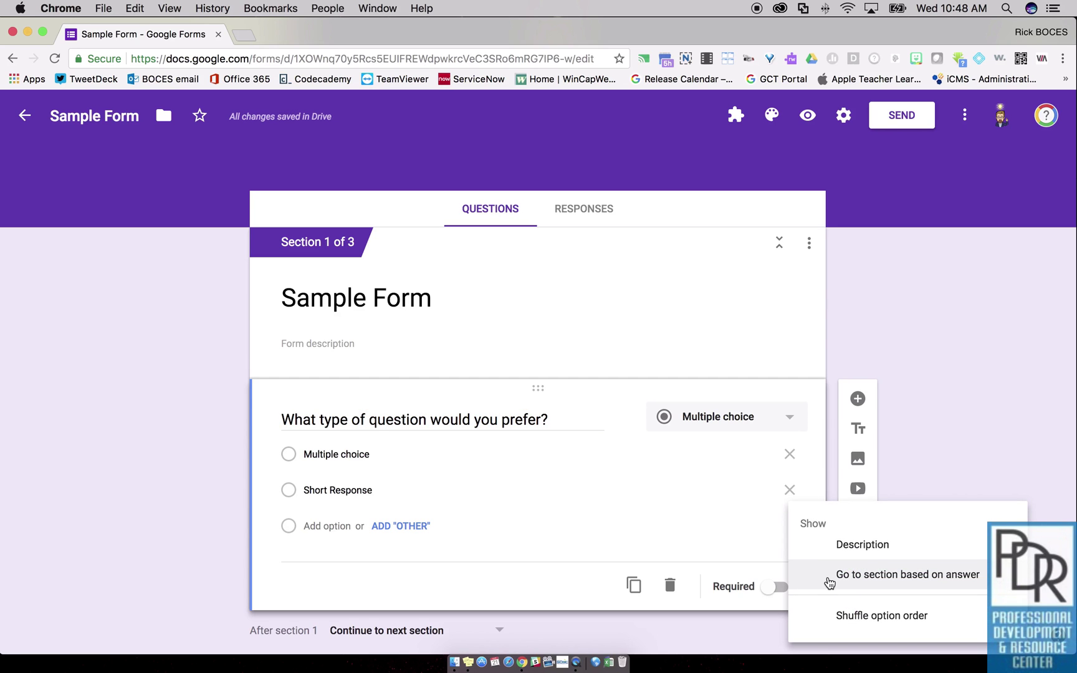
pyautogui.click(829, 581)
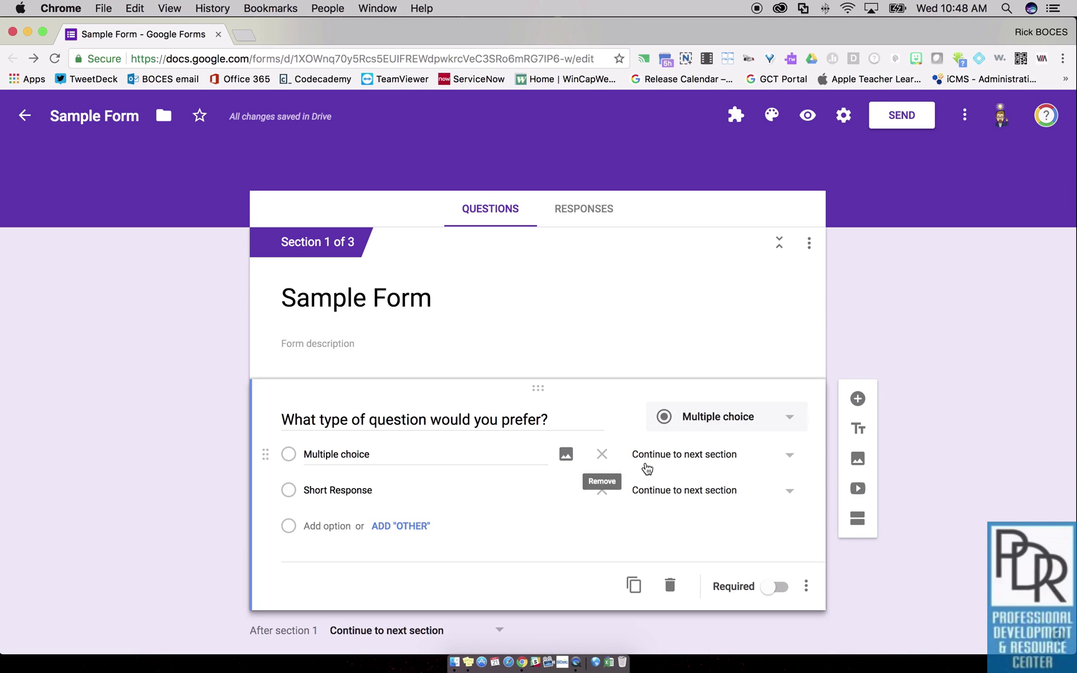
pyautogui.click(685, 461)
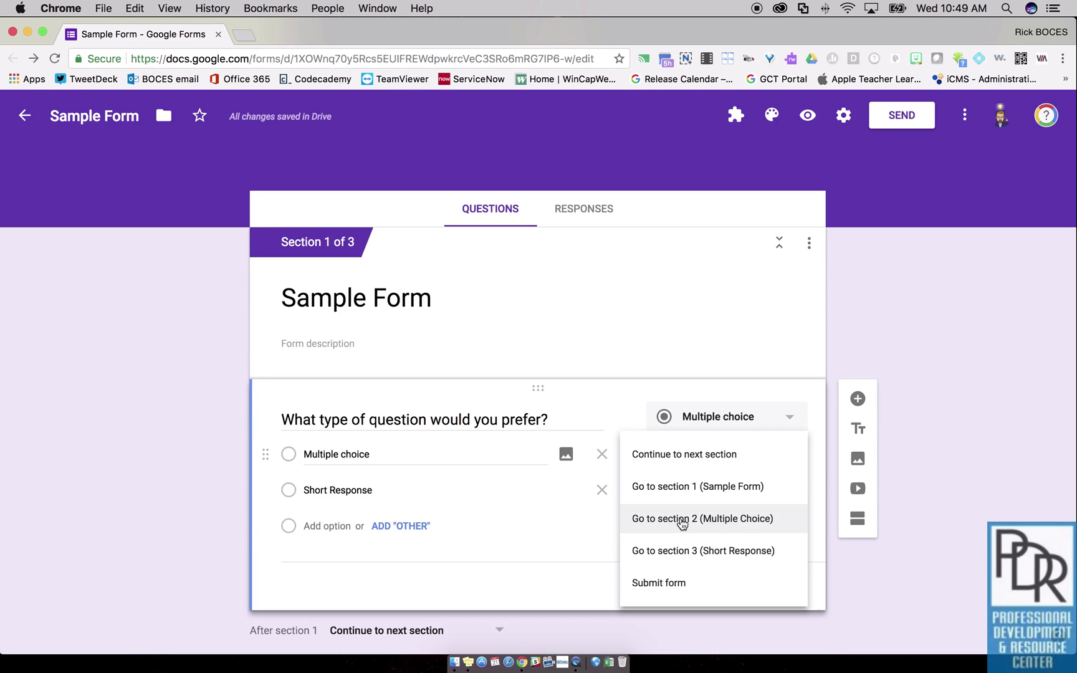
pyautogui.click(723, 520)
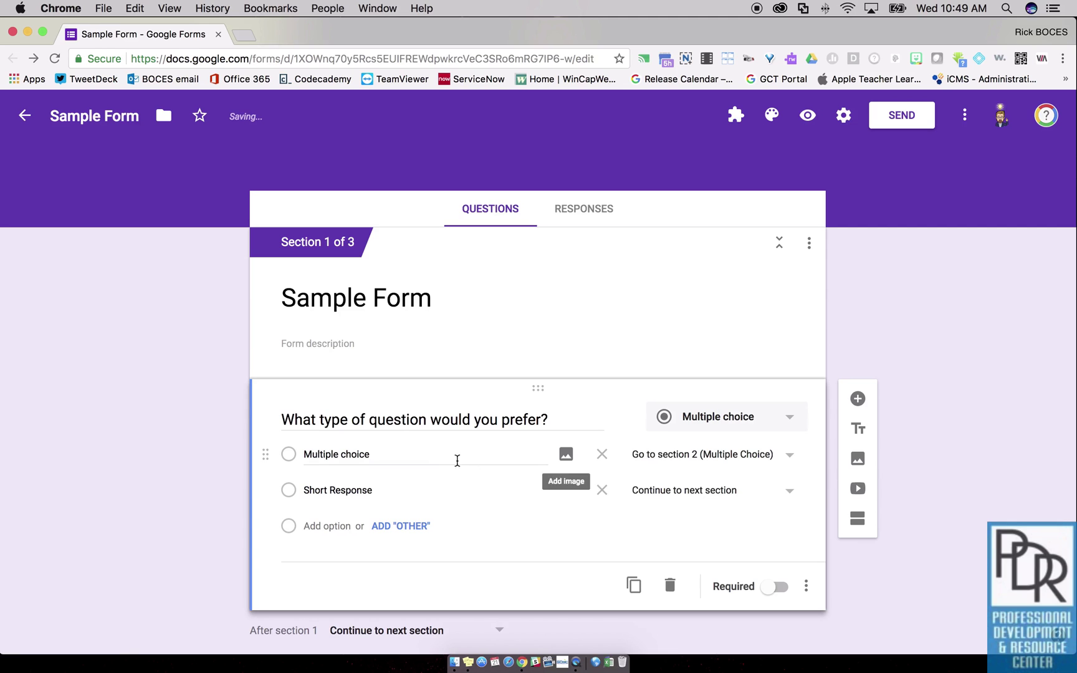
pyautogui.click(708, 493)
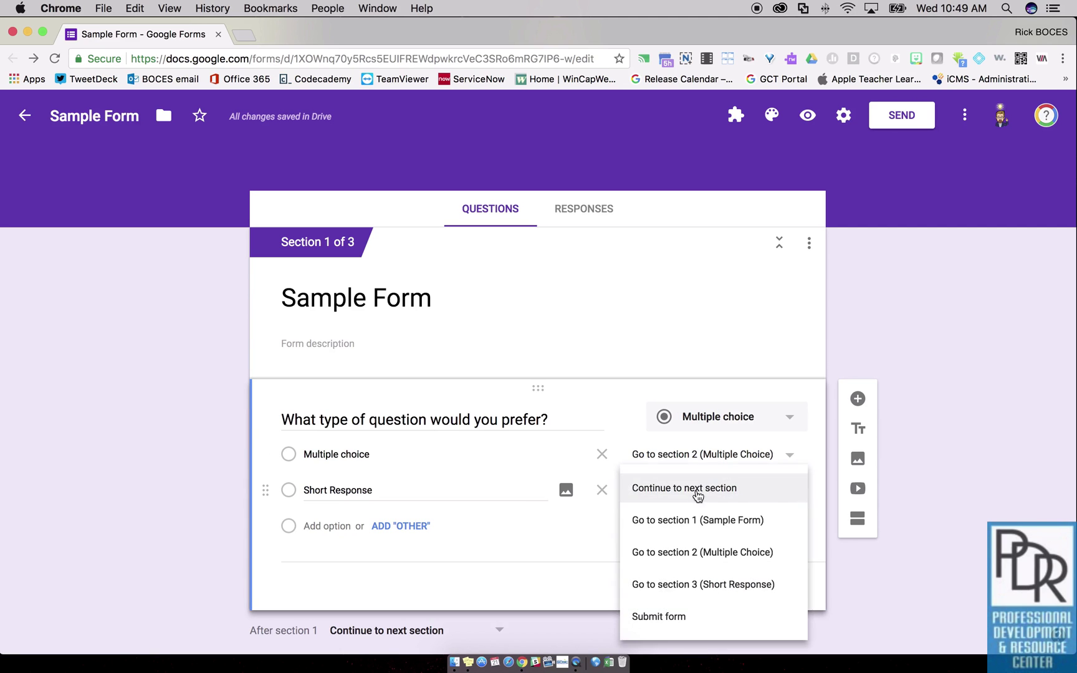
pyautogui.click(744, 581)
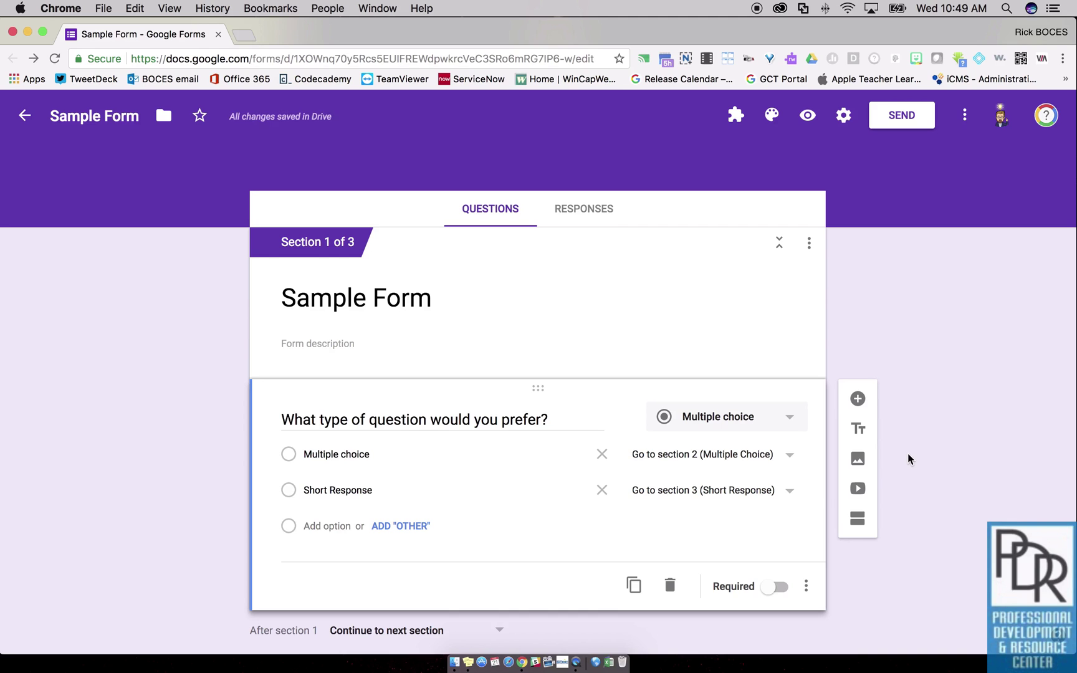
# Preview the form, choose Short Response, answer 'c dx' and submit the test response
pyautogui.click(797, 127)
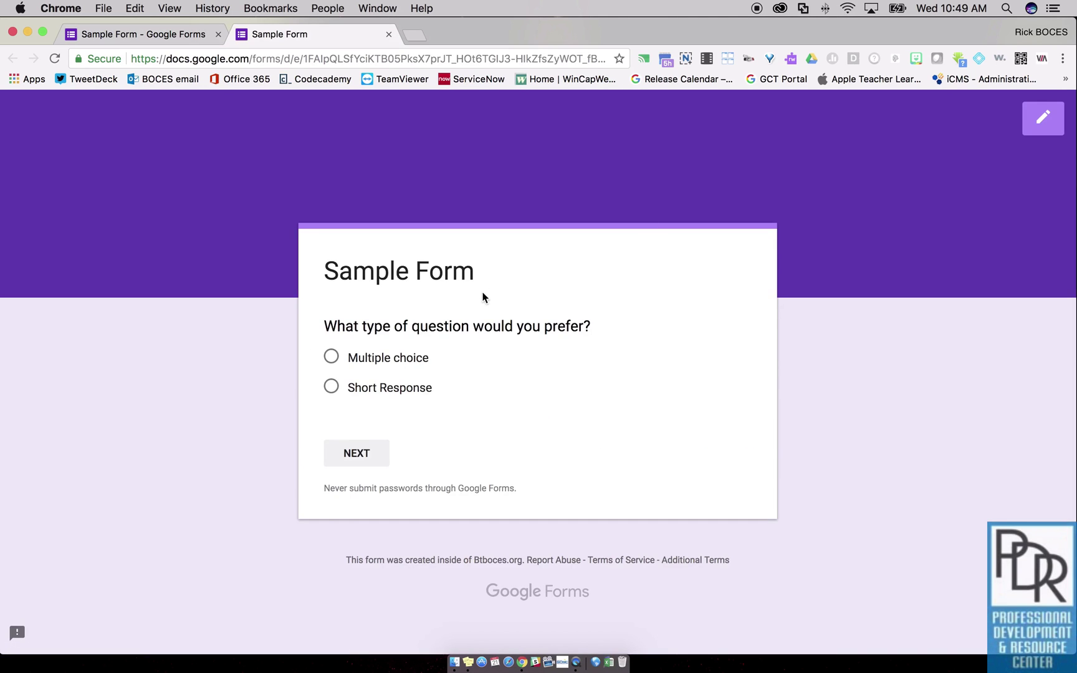
pyautogui.click(375, 389)
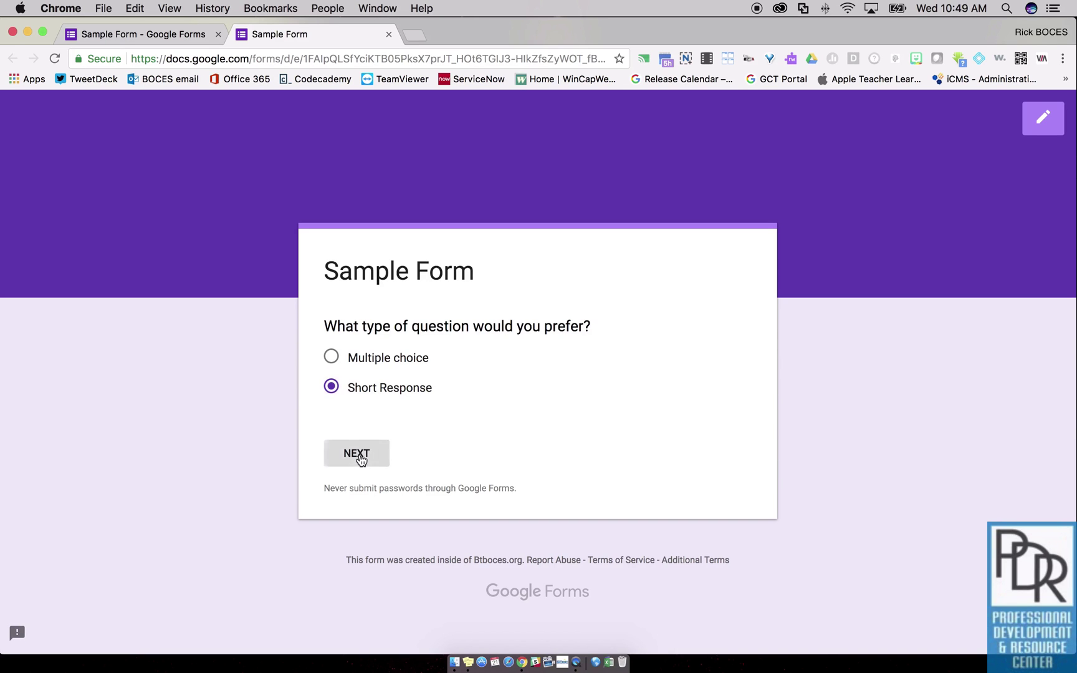
pyautogui.click(358, 455)
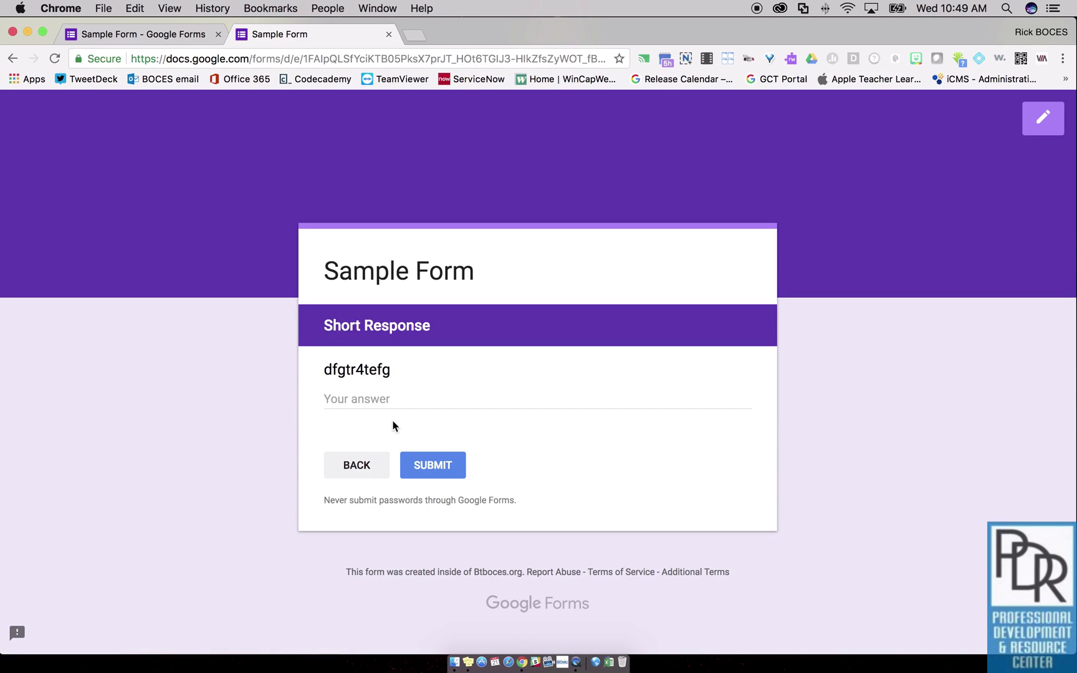
pyautogui.click(380, 405)
pyautogui.write('c dx')
pyautogui.click(416, 463)
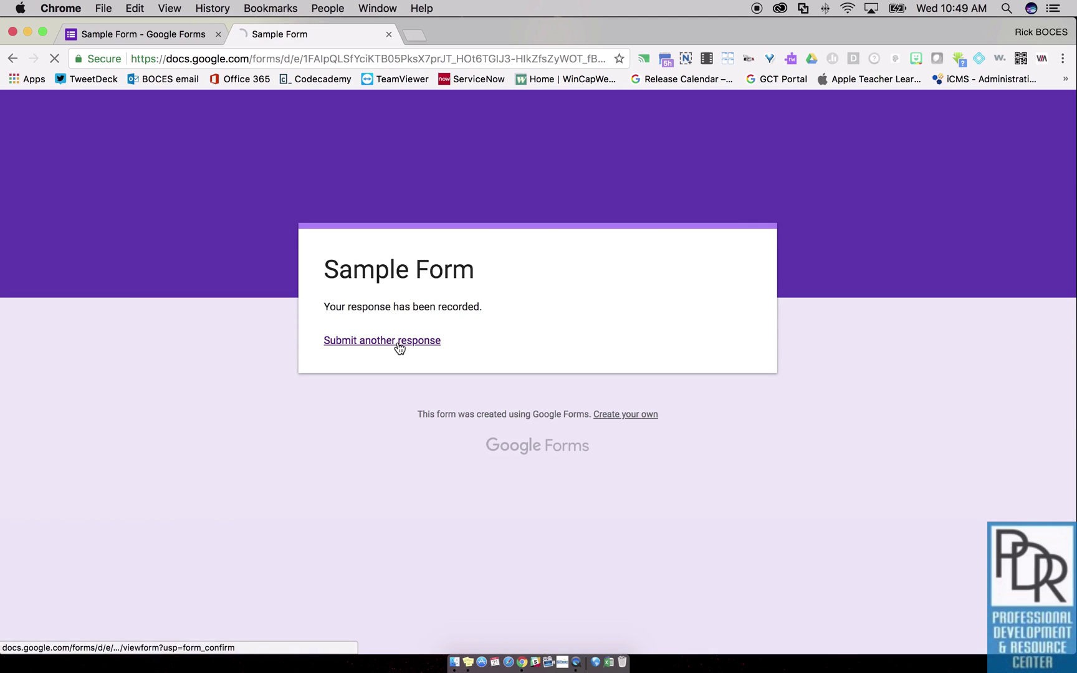
# Start another preview response through the Multiple Choice section, picking Option 1
pyautogui.click(399, 341)
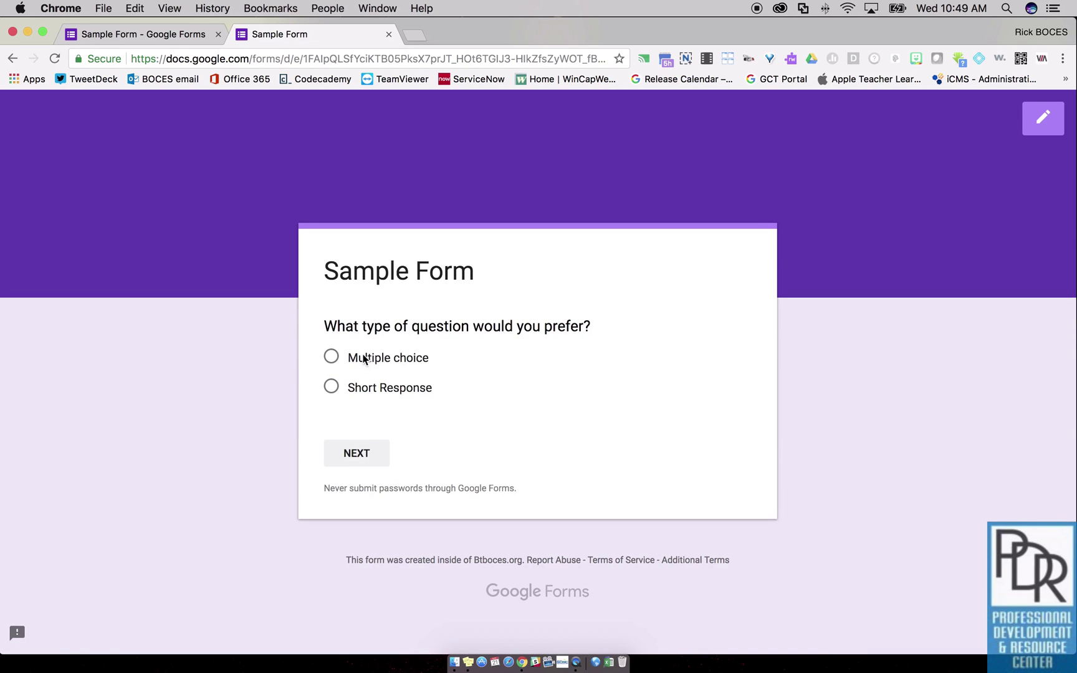
pyautogui.click(356, 450)
pyautogui.click(364, 401)
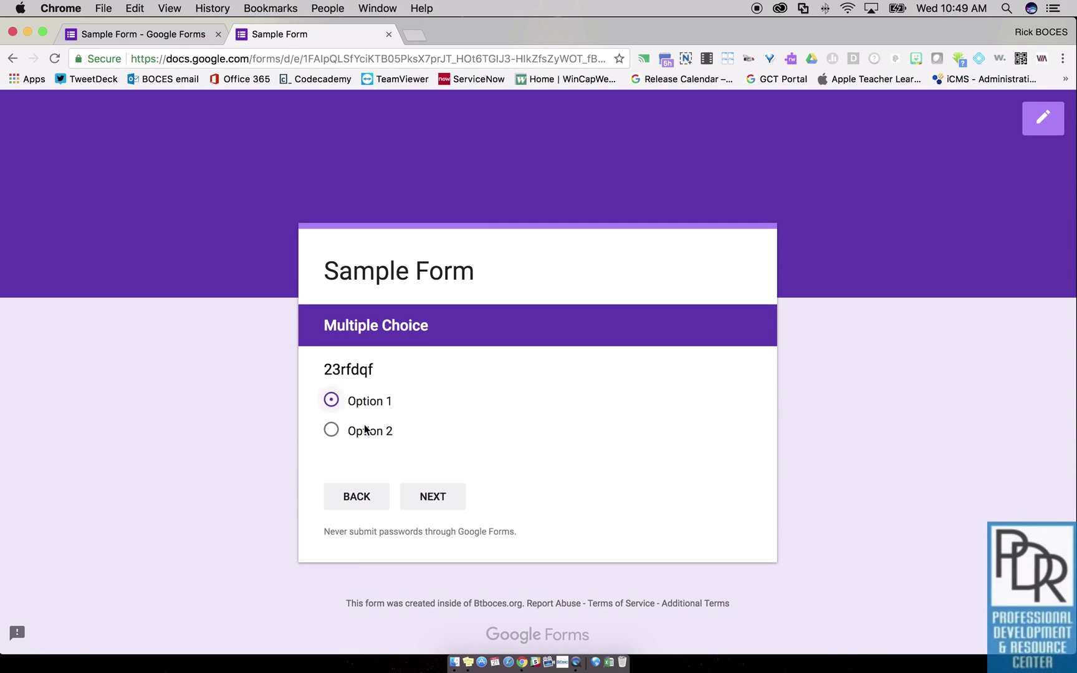
pyautogui.click(431, 495)
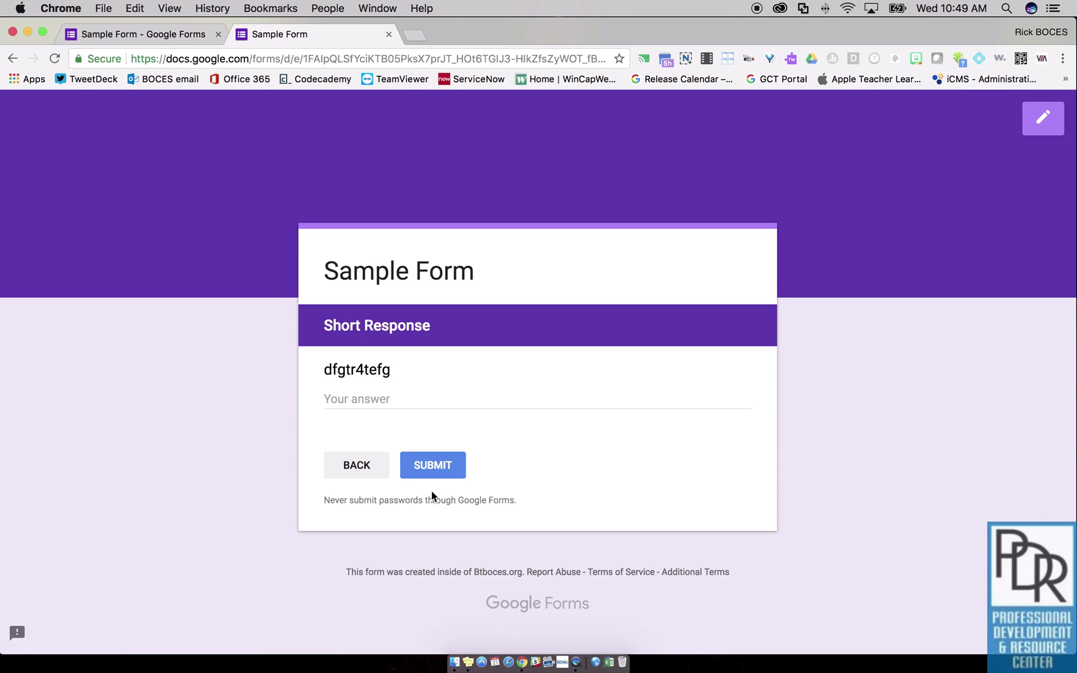
# Back in the editor, change After section 2 from Continue to next section to Submit form
pyautogui.click(157, 36)
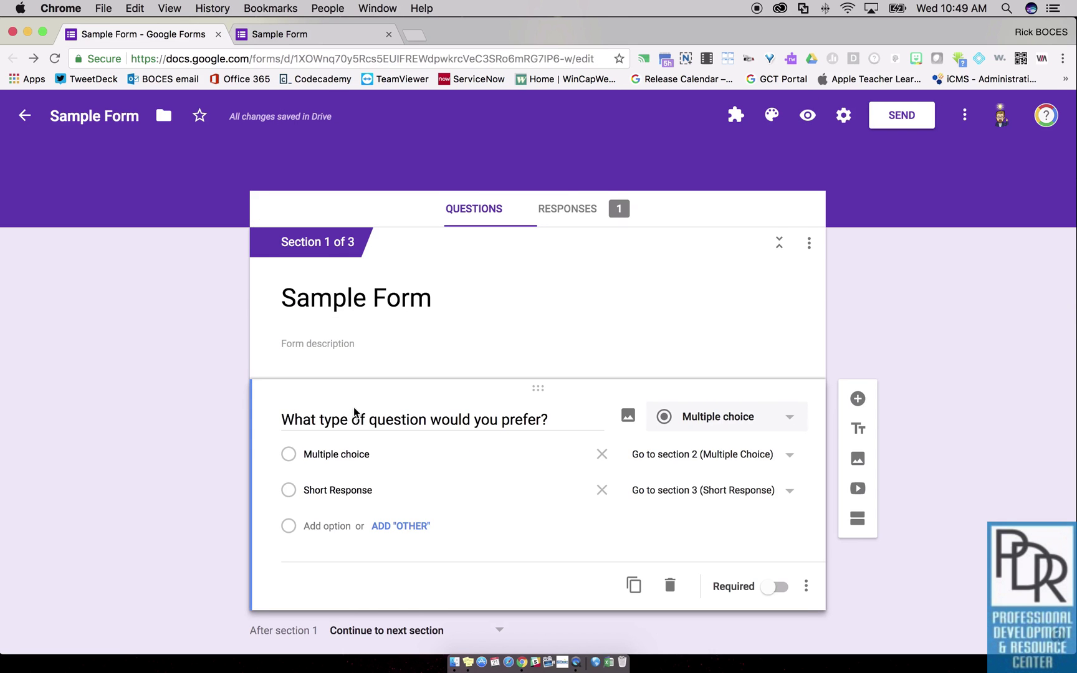
pyautogui.scroll(-5, 355, 411)
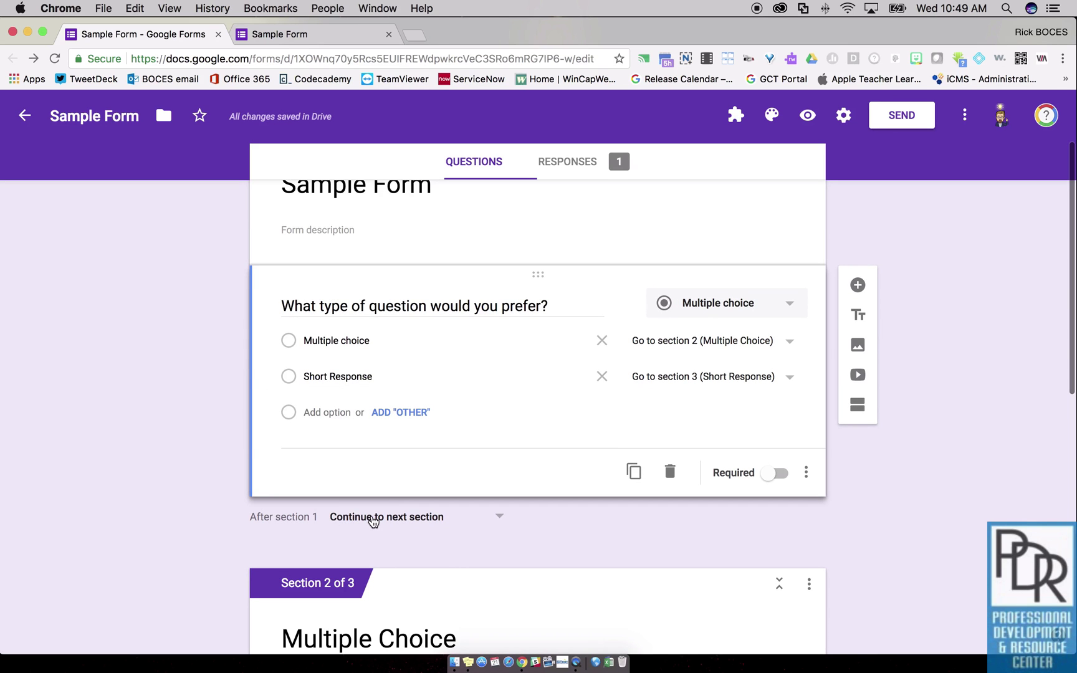
pyautogui.scroll(-10, 372, 522)
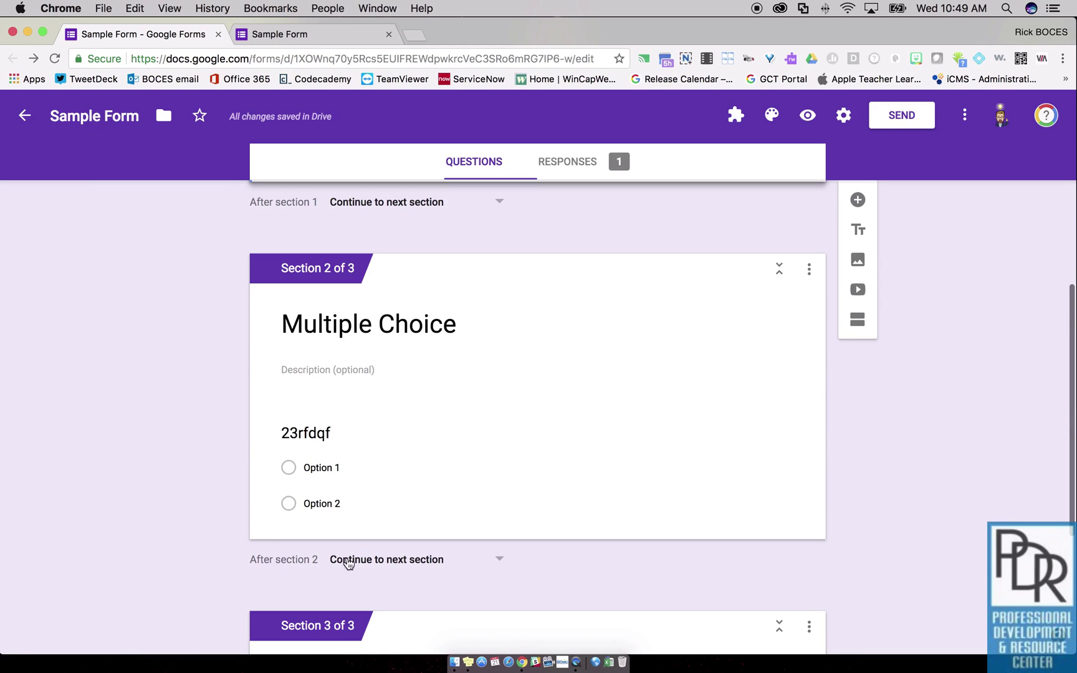
pyautogui.scroll(-3, 399, 561)
pyautogui.scroll(-1, 399, 536)
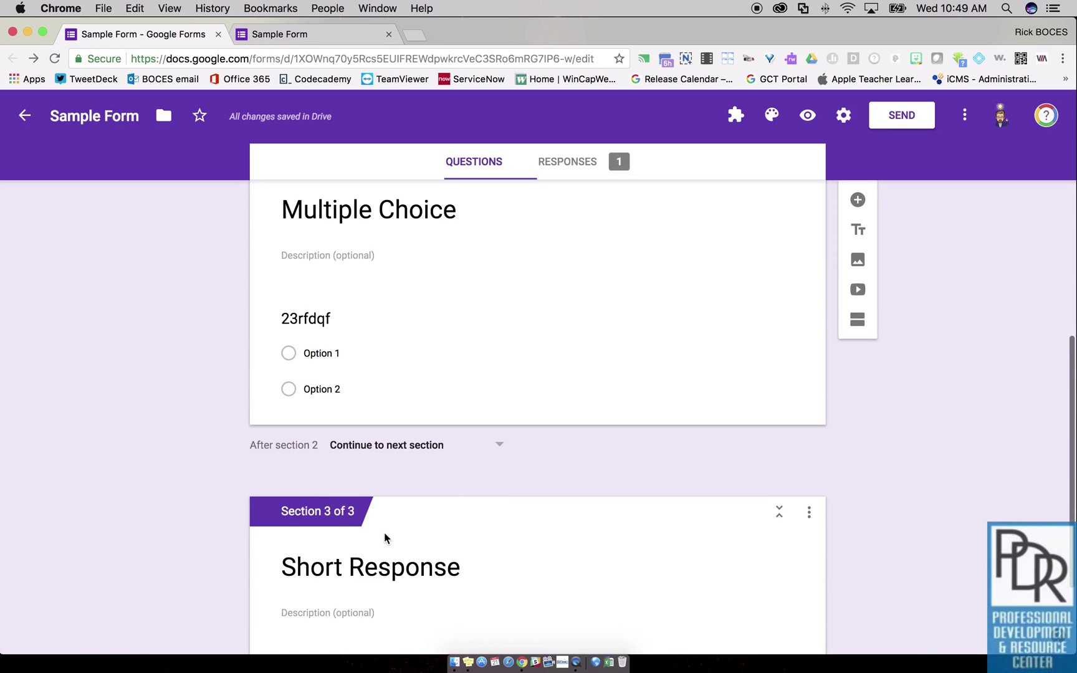
pyautogui.click(386, 449)
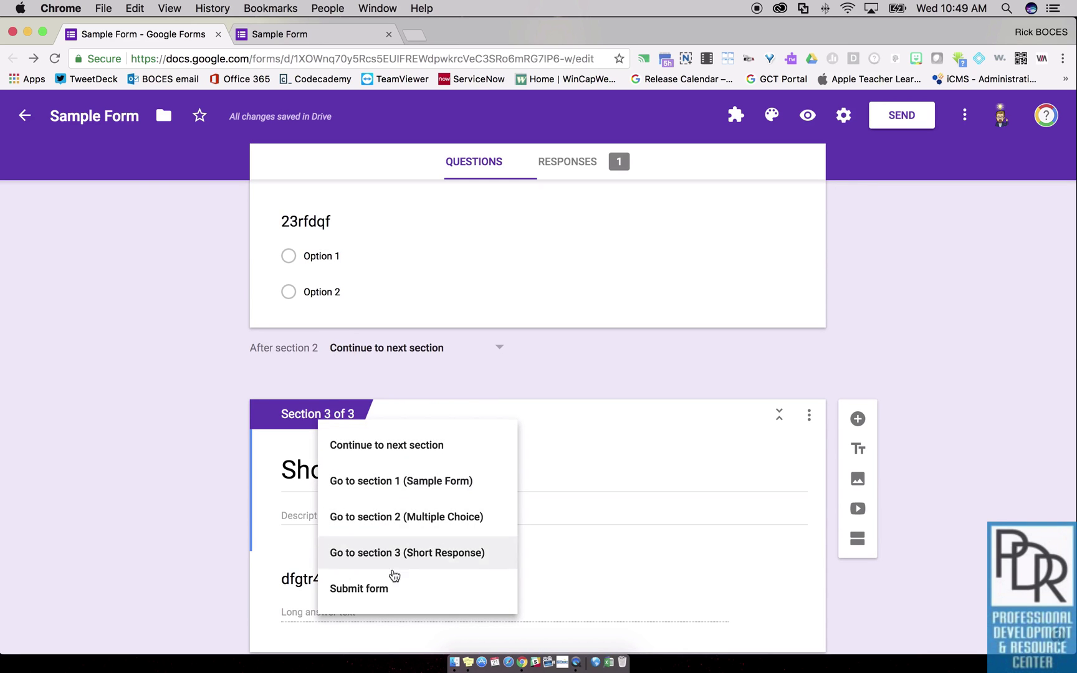
pyautogui.click(380, 587)
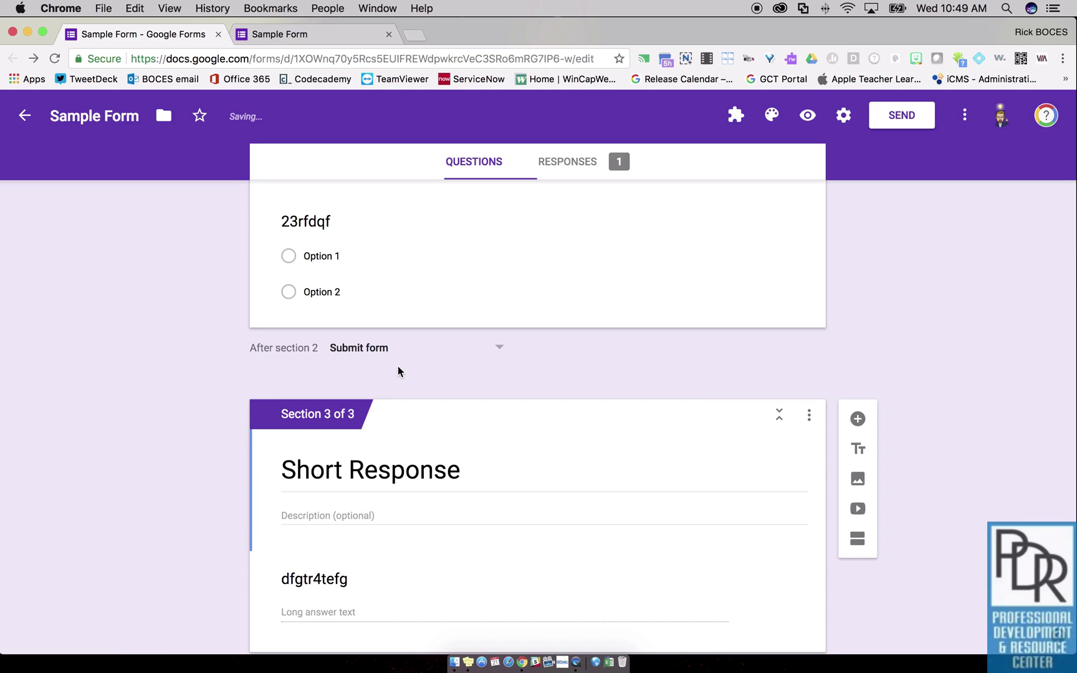
pyautogui.scroll(-2, 398, 365)
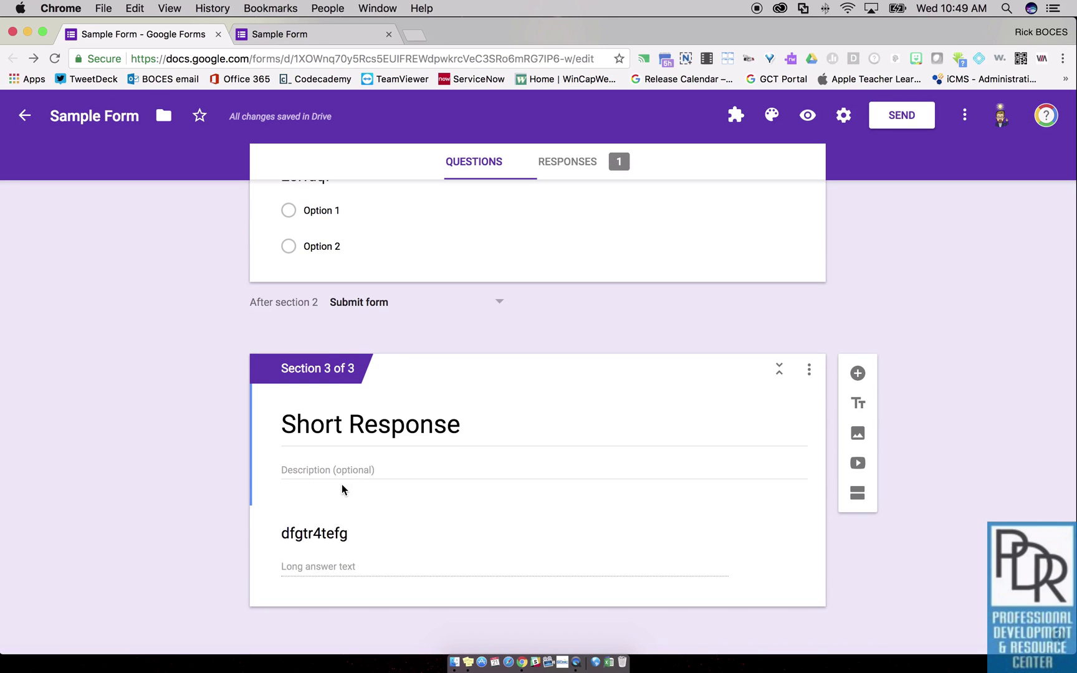
pyautogui.scroll(1, 346, 483)
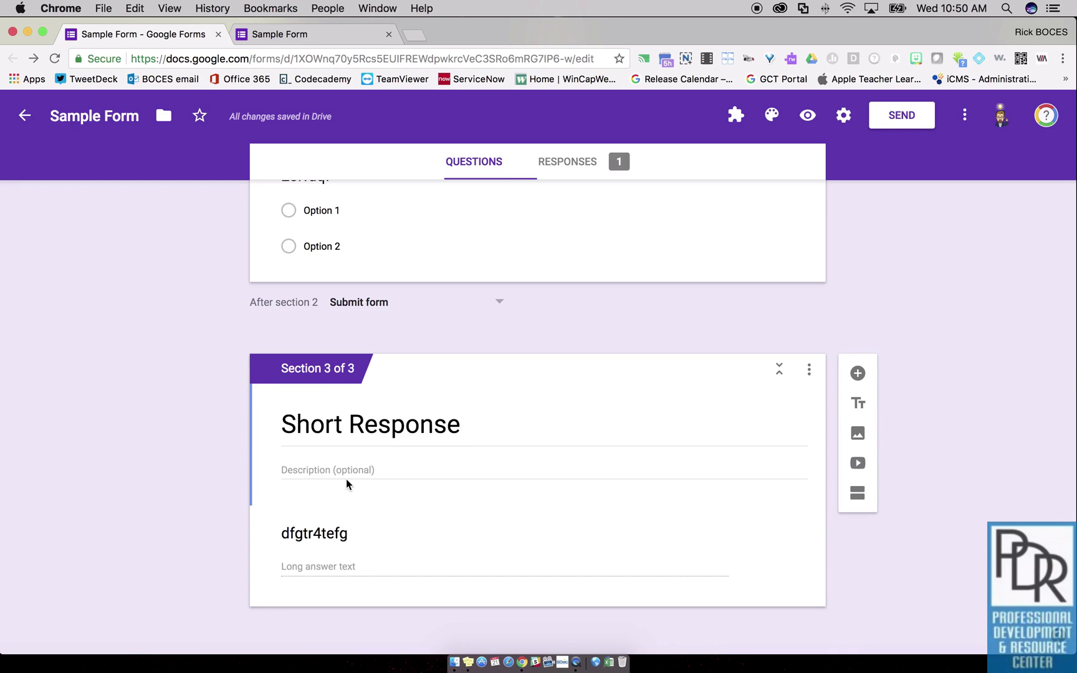